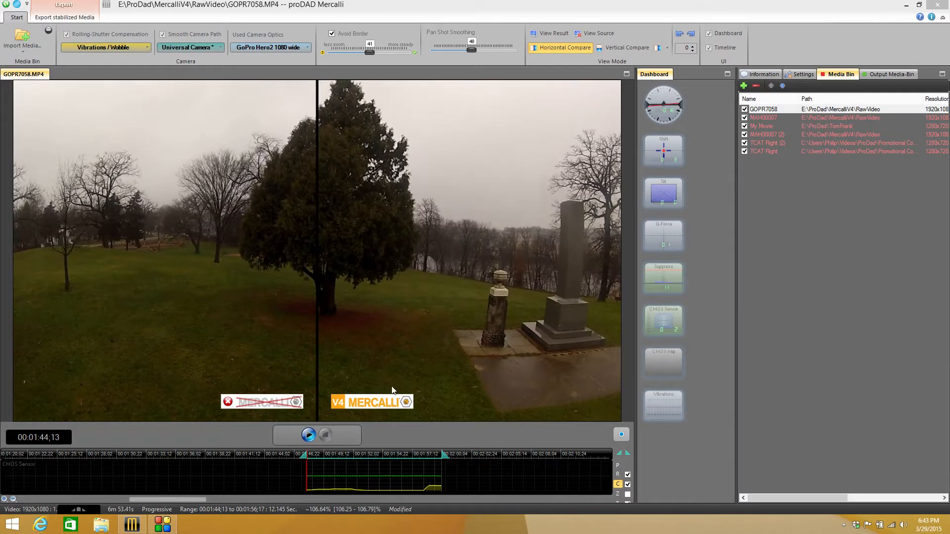
Step: Select the GOPR7058 clip, show its stabilization settings, and preview the horizontal before-and-after comparison
left_click(768, 110)
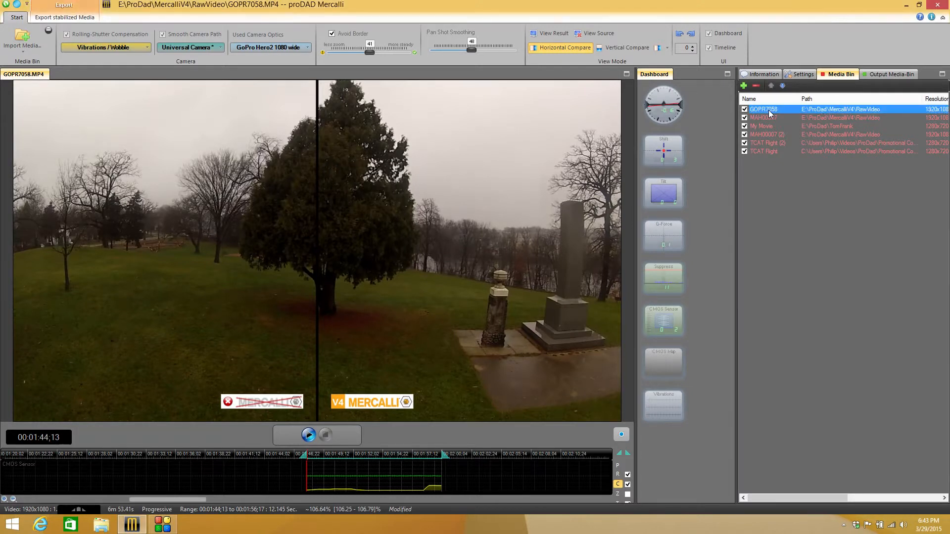
left_click(800, 74)
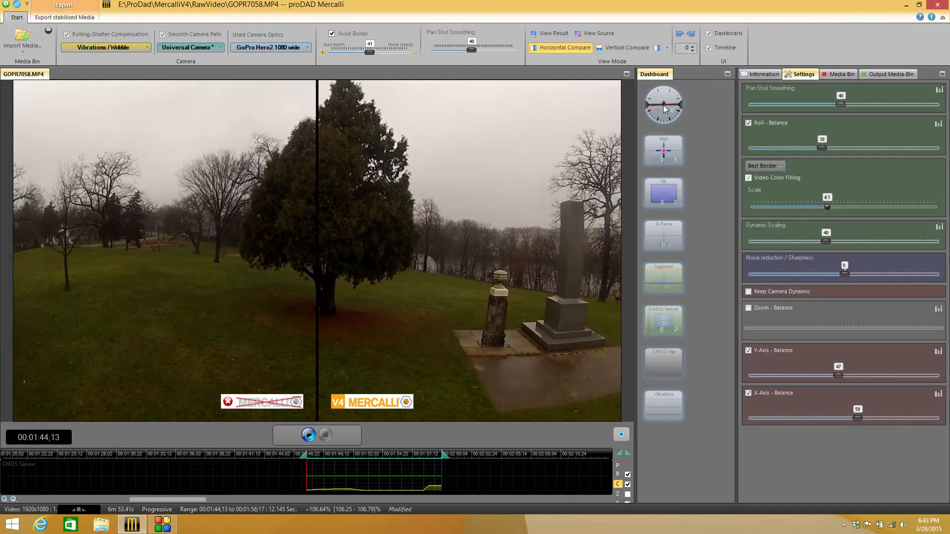
left_click(308, 435)
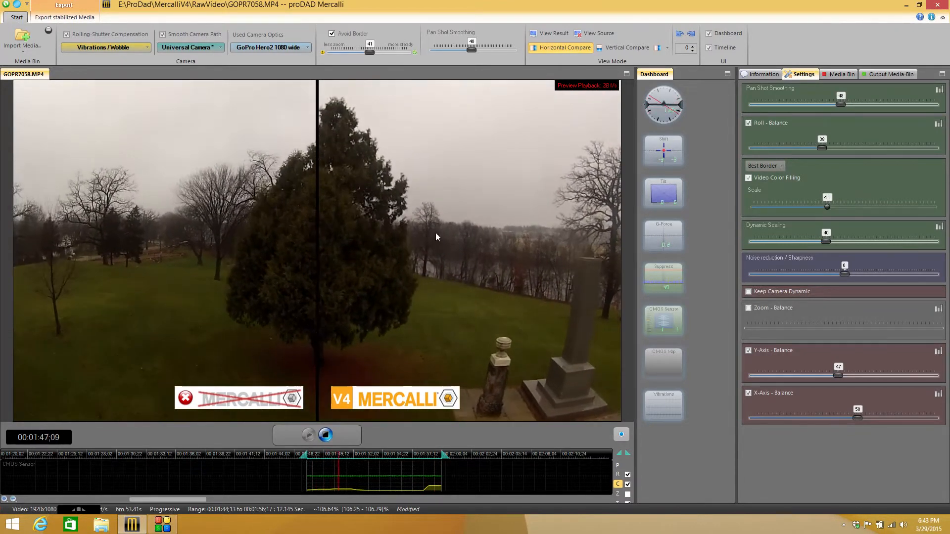
key("space")
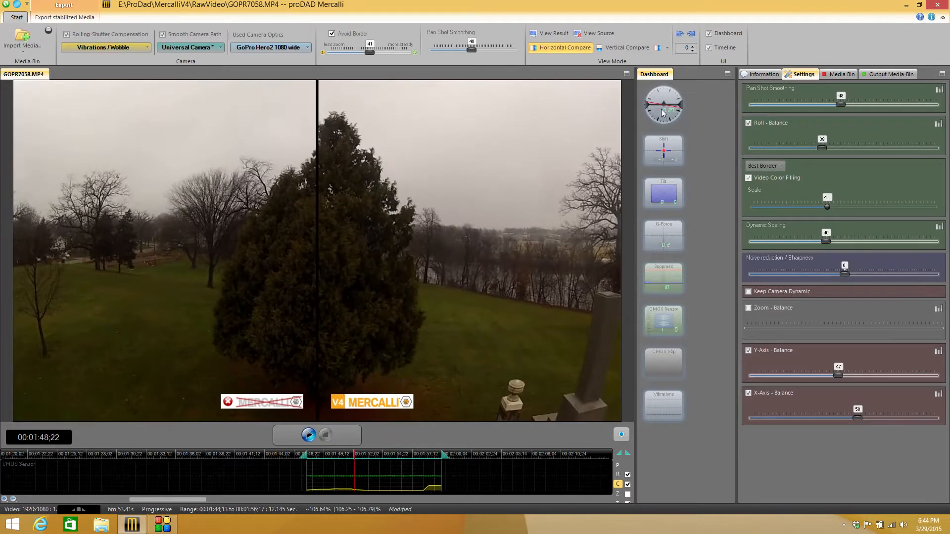
Step: Preview GOPR7058 with Roll - Balance switched off, and restore the roll correction
left_click(663, 111)
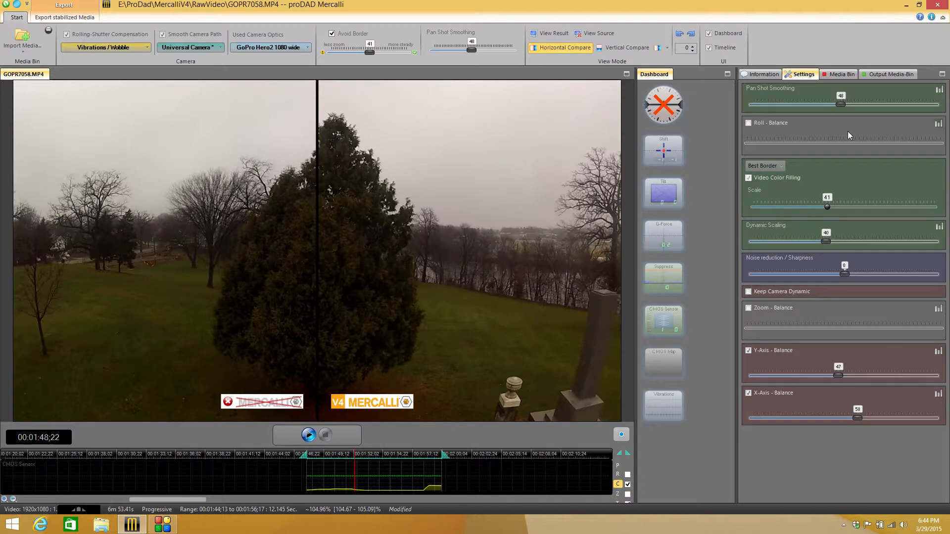
left_click(307, 434)
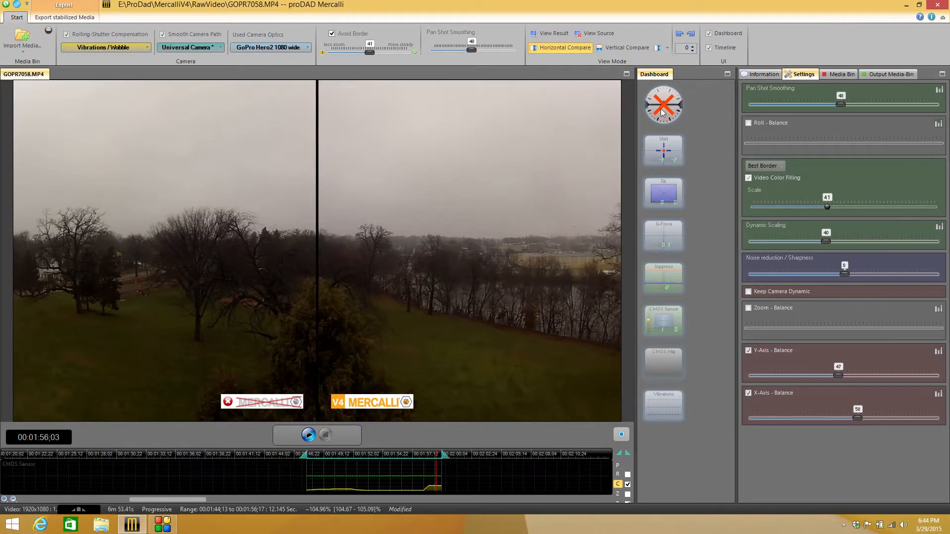
left_click(748, 123)
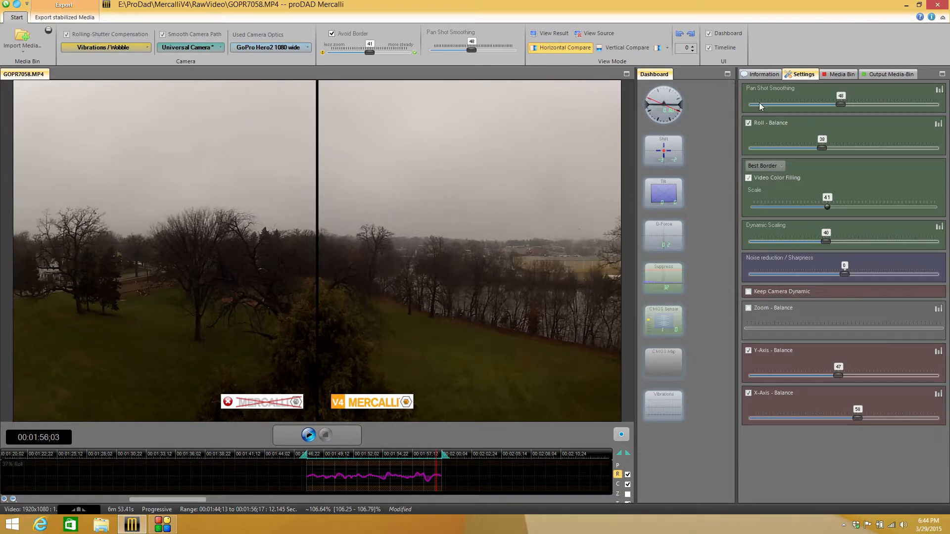
Step: Open the MAH00007 clip from the media bin and preview its stabilization comparison
left_click(839, 74)
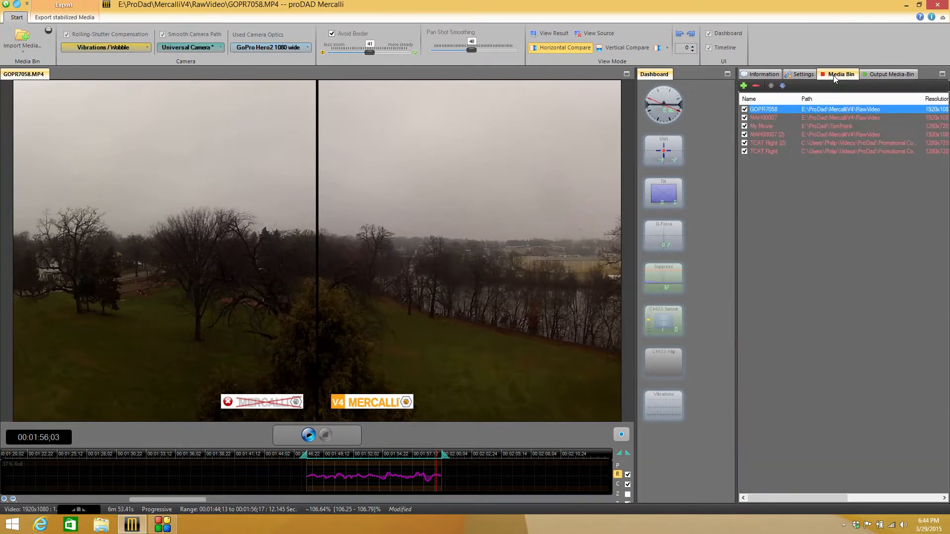
double_click(762, 118)
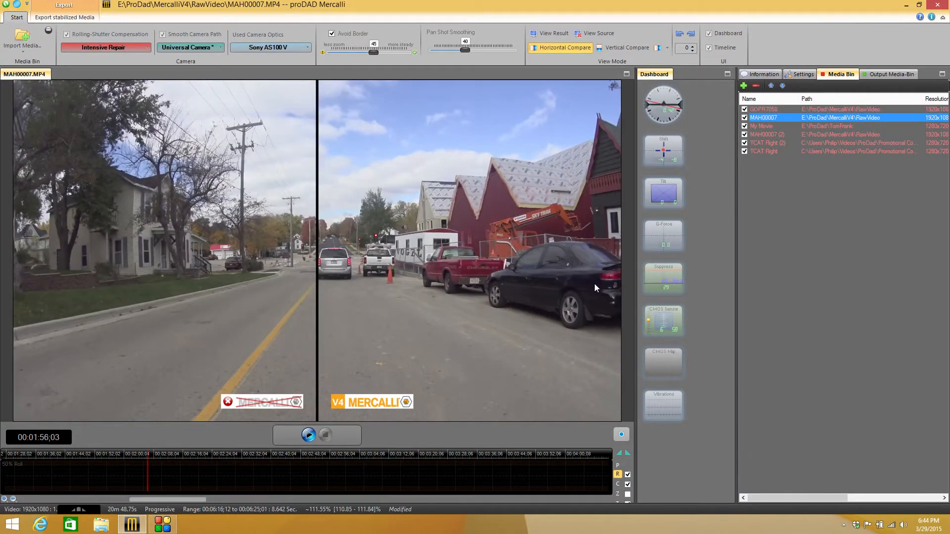
left_click(307, 437)
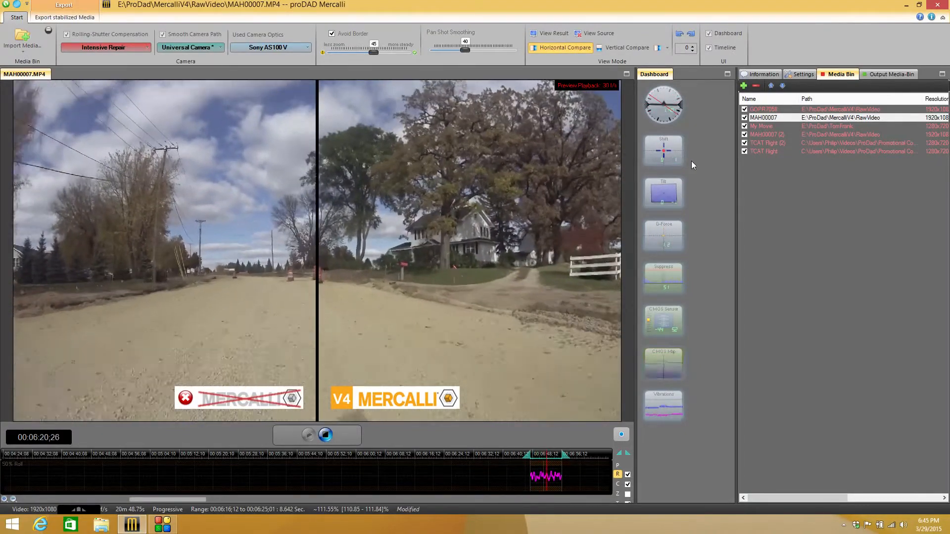
left_click(325, 435)
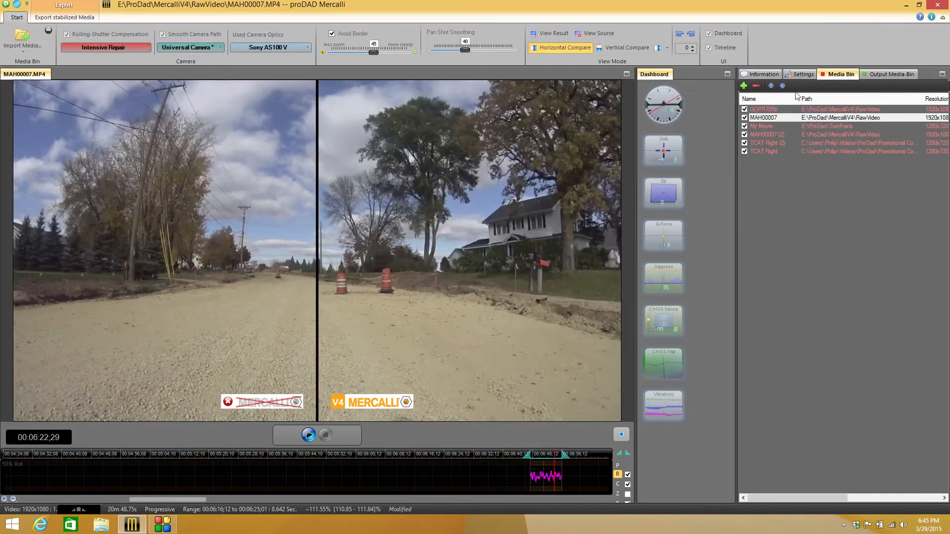
Step: Switch the tilt correction for MAH00007 off and back on in view of its settings, and replay the comparison
left_click(800, 75)
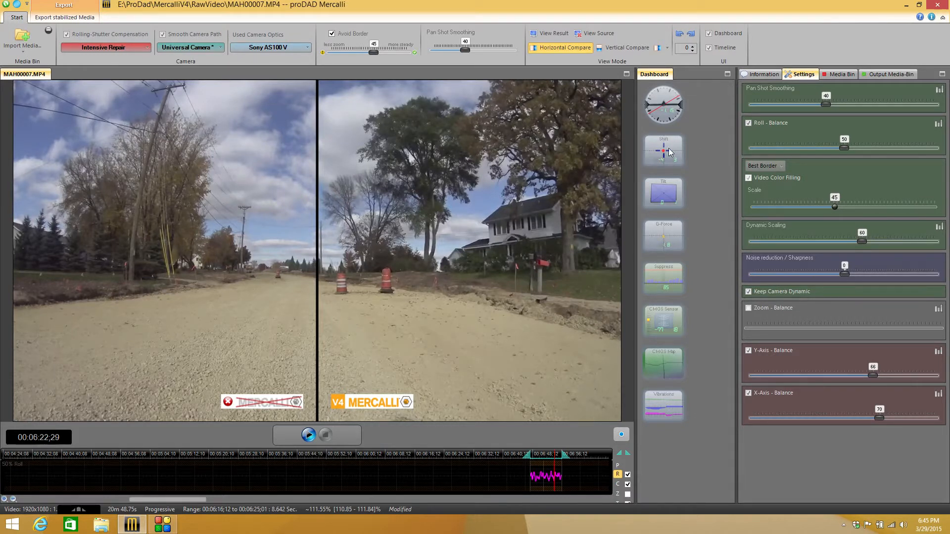
left_click(665, 196)
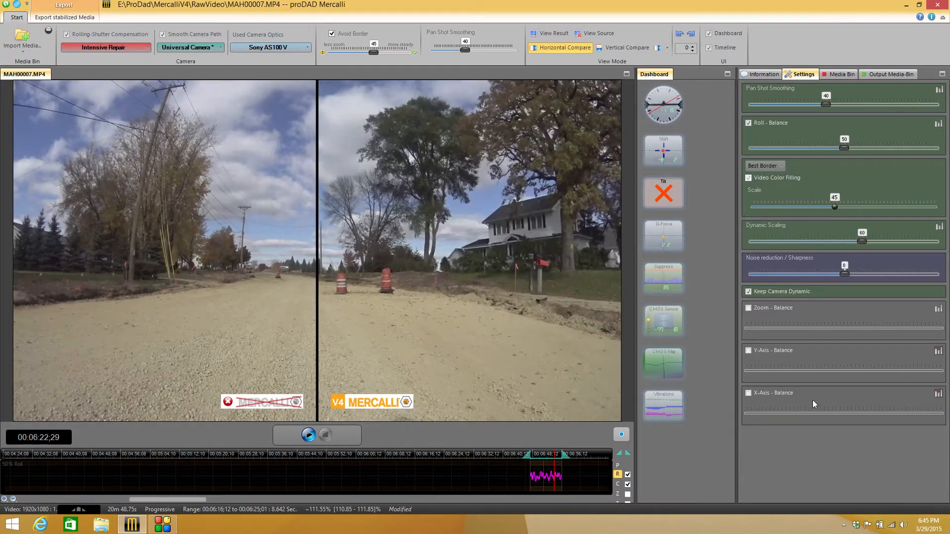
left_click(664, 194)
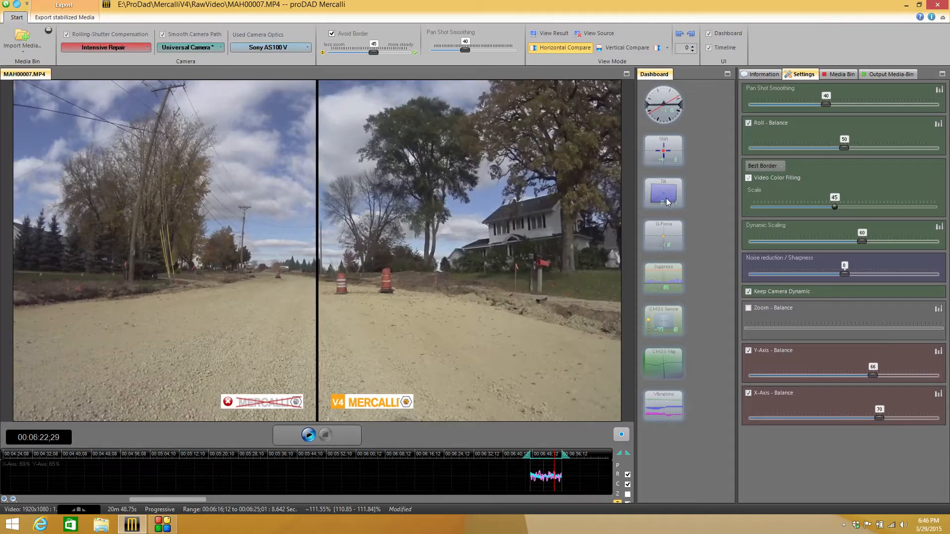
left_click(308, 435)
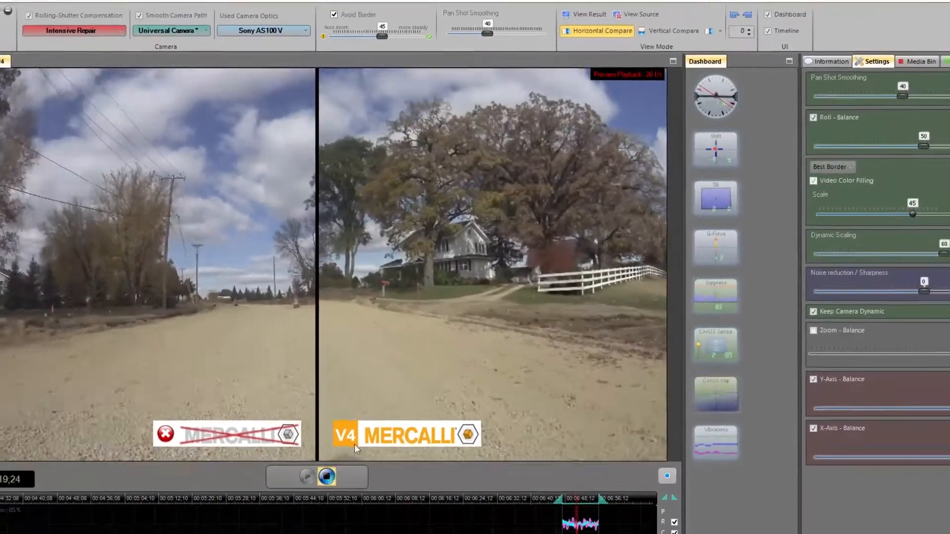
left_click(327, 507)
Step: Open the My Movie clip, preview its comparison, and show its stabilization settings
left_click(836, 75)
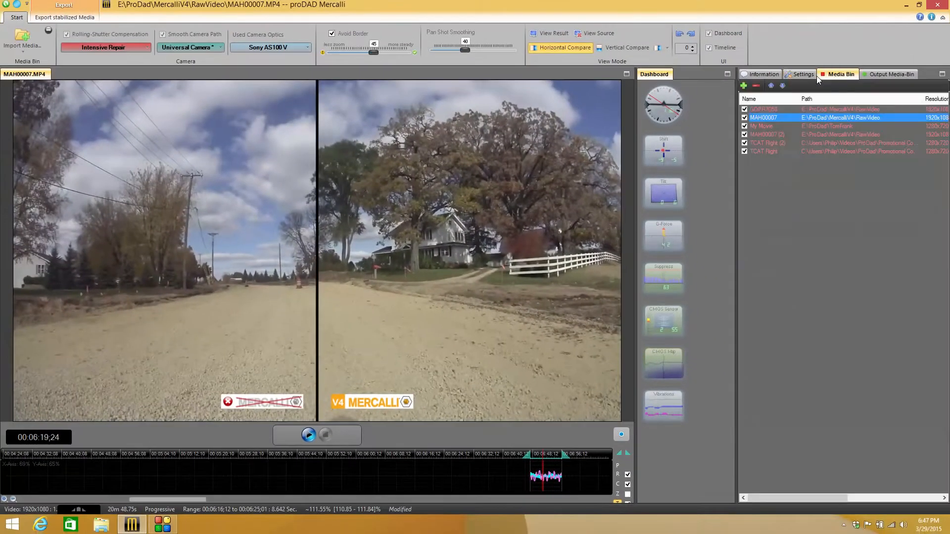
left_click(764, 126)
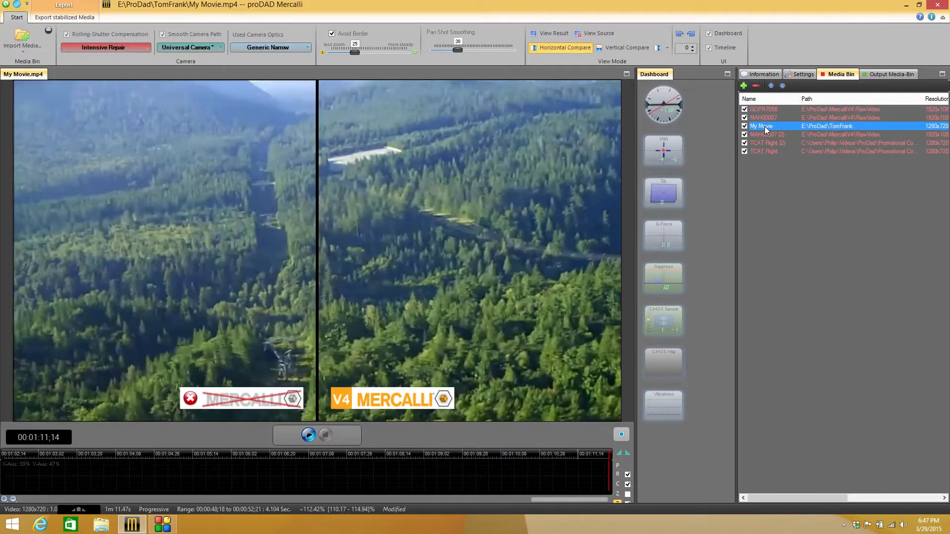
left_click(307, 436)
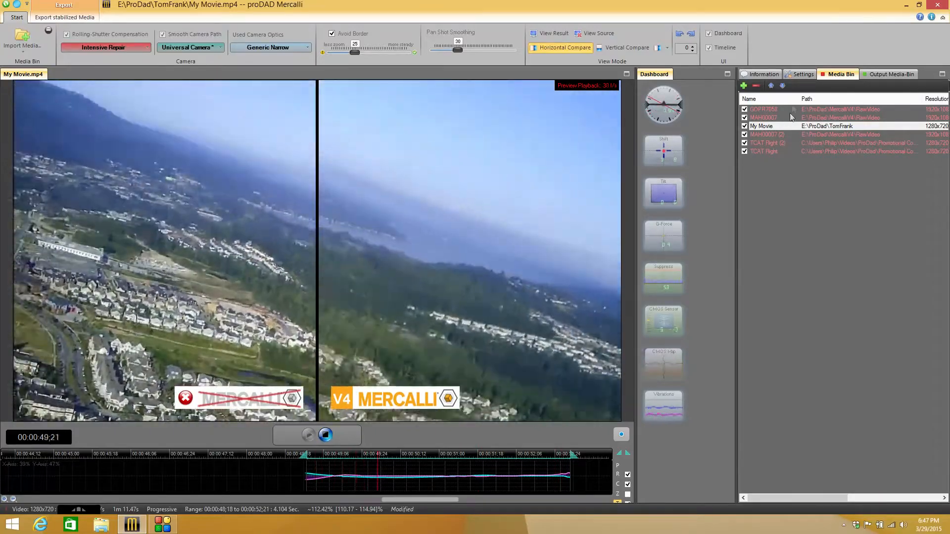
left_click(800, 74)
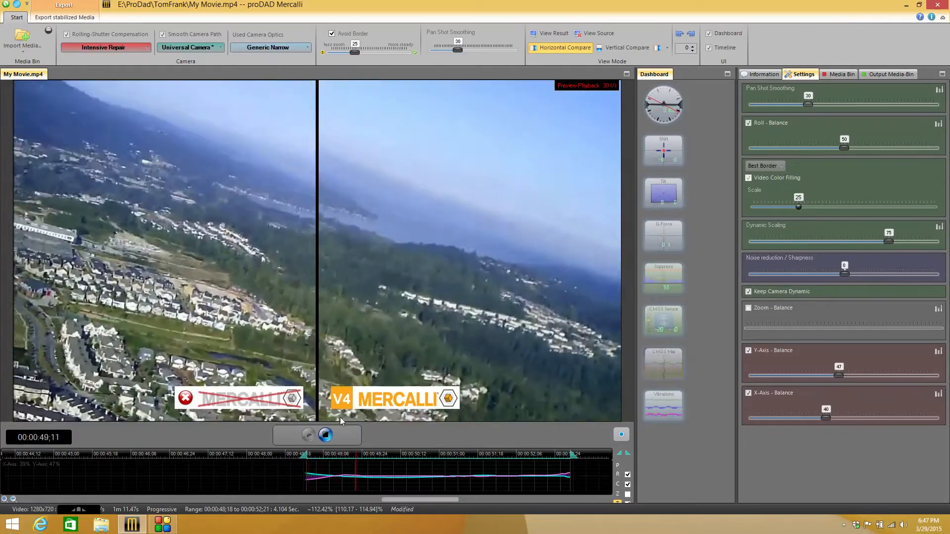
left_click(326, 435)
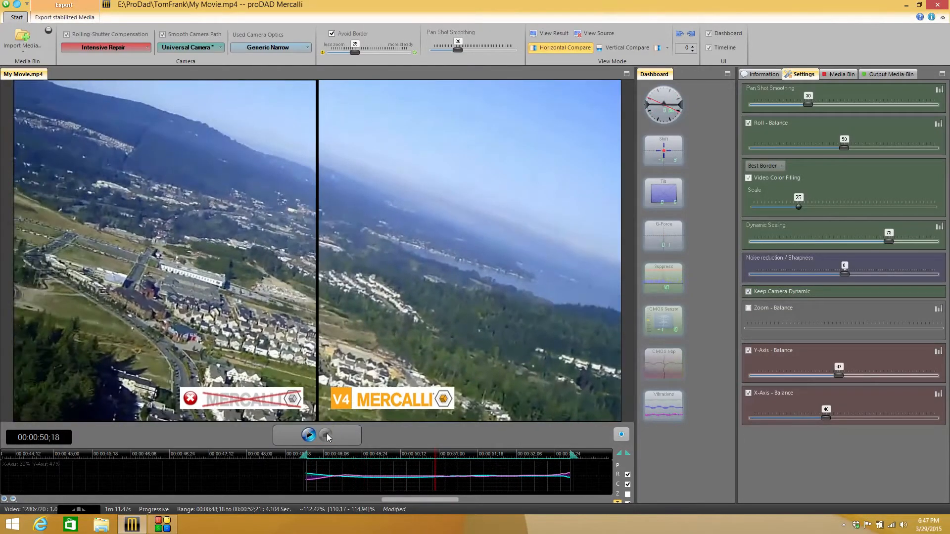
Step: Turn off border avoidance and Video Color Filling for My Movie, and play only the stabilized result
left_click(665, 280)
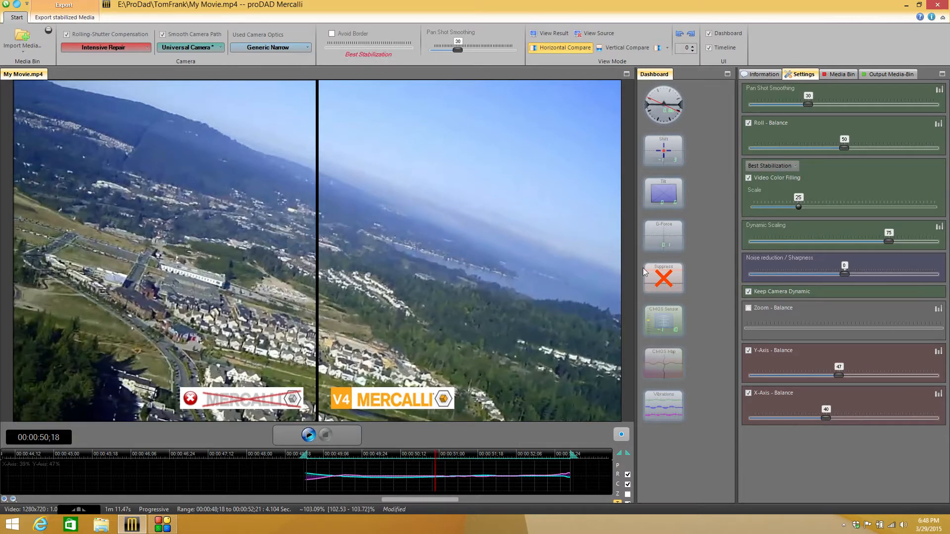
left_click(309, 438)
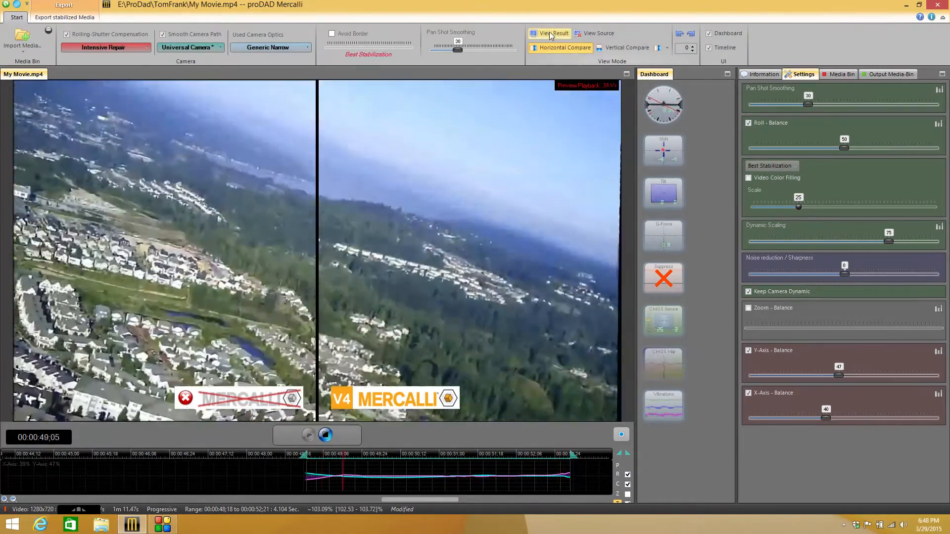
left_click(549, 33)
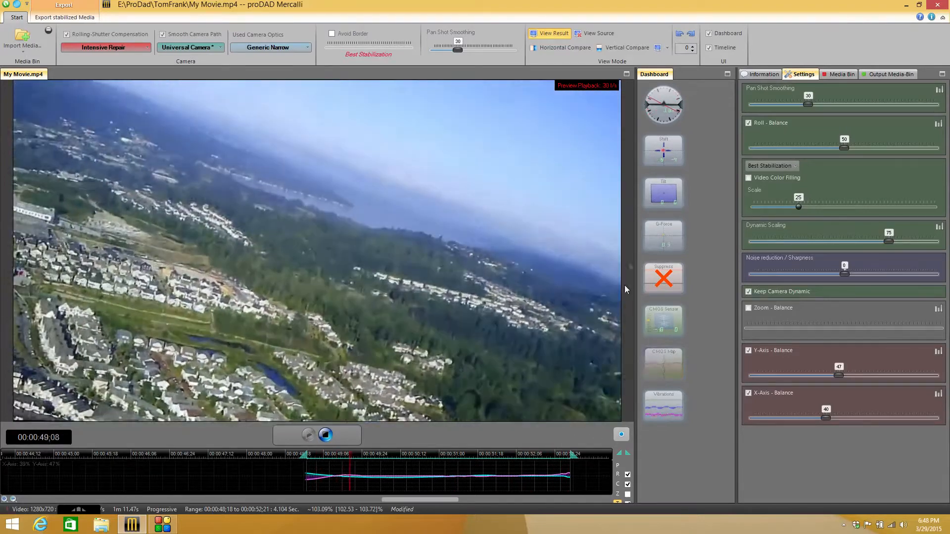
left_click(325, 435)
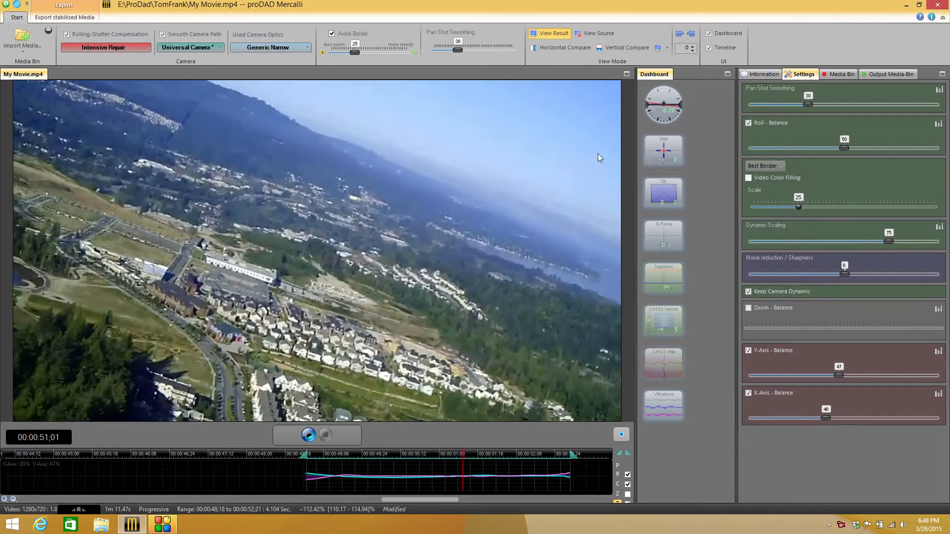
Step: Compare My Movie's source frame with the stabilized result, and examine the available border modes
left_click(582, 35)
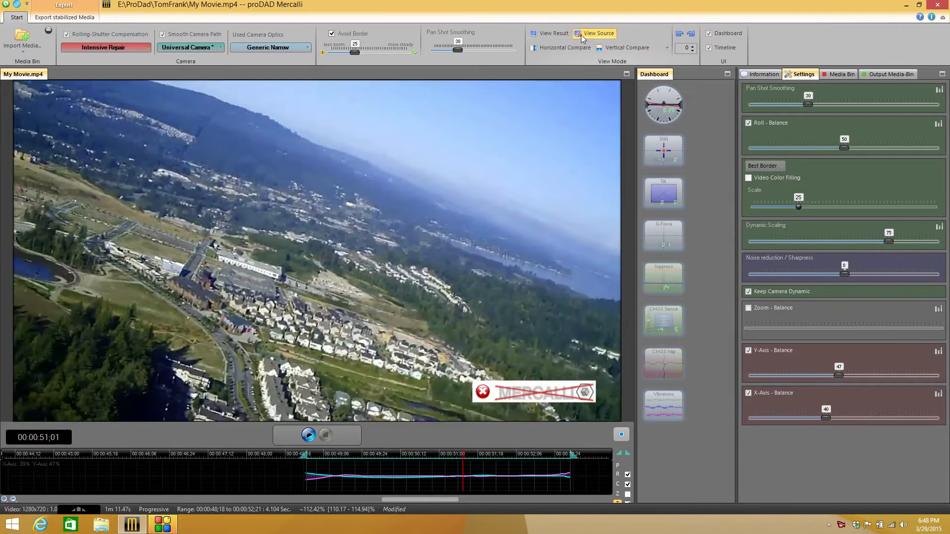
left_click(550, 33)
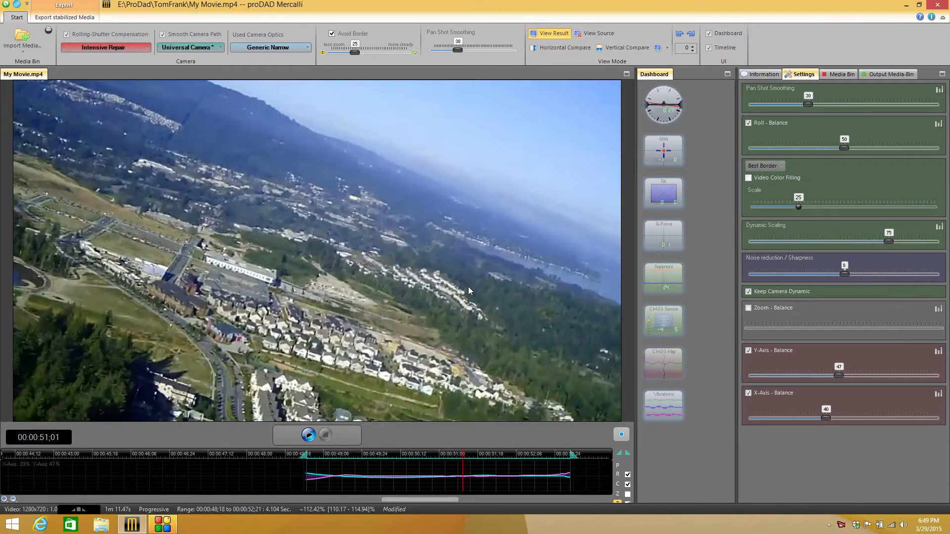
left_click(760, 166)
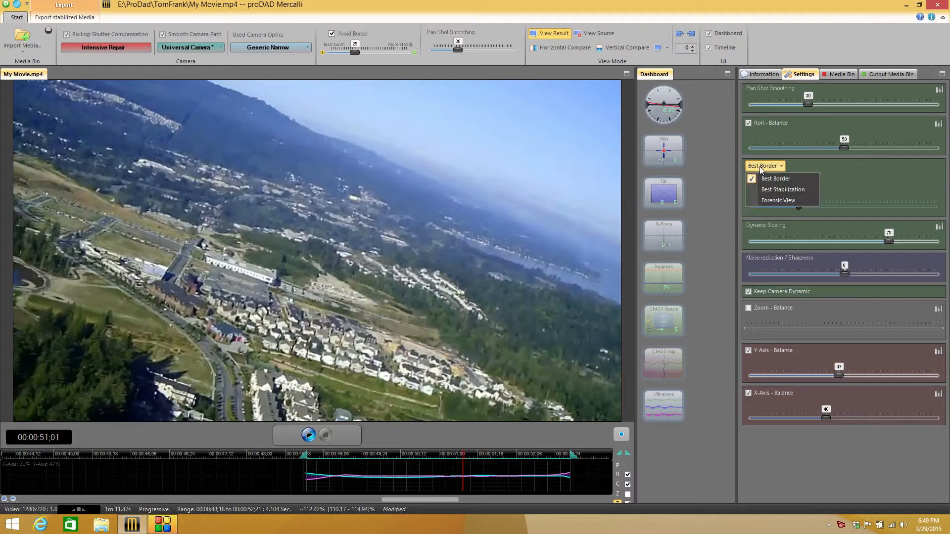
left_click(842, 187)
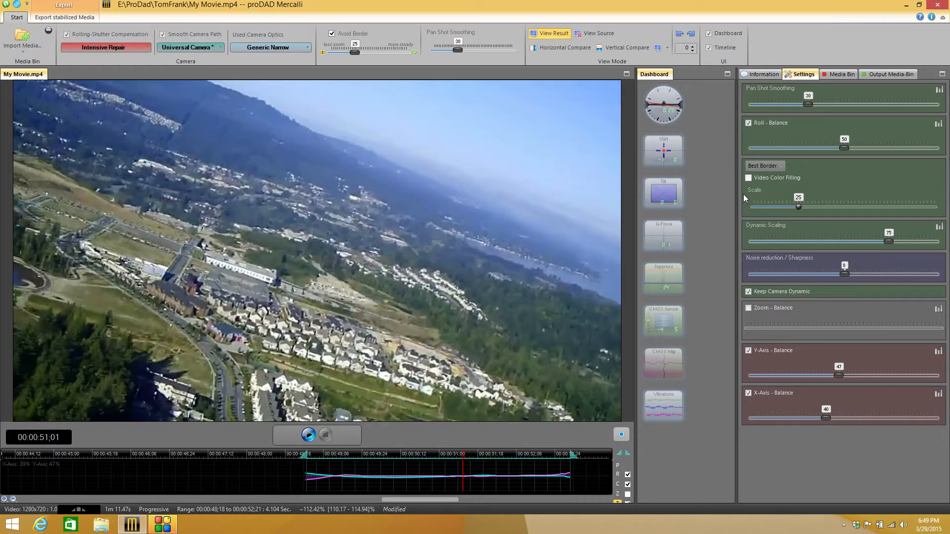
Step: Lower the Avoid Border amount to 14 during playback, and fine-tune it to 16 at the 00:00:52;16 frame
left_click(309, 438)
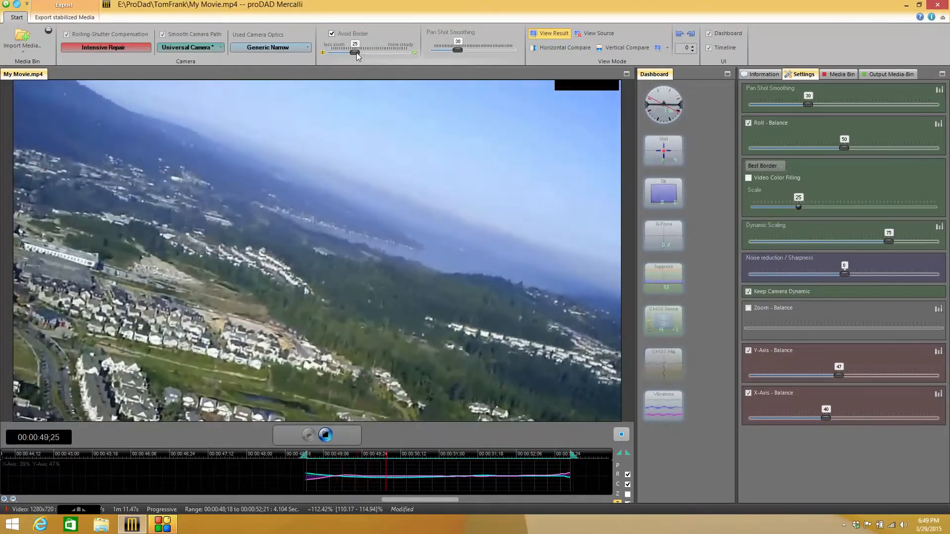
left_click_drag(355, 53, 345, 52)
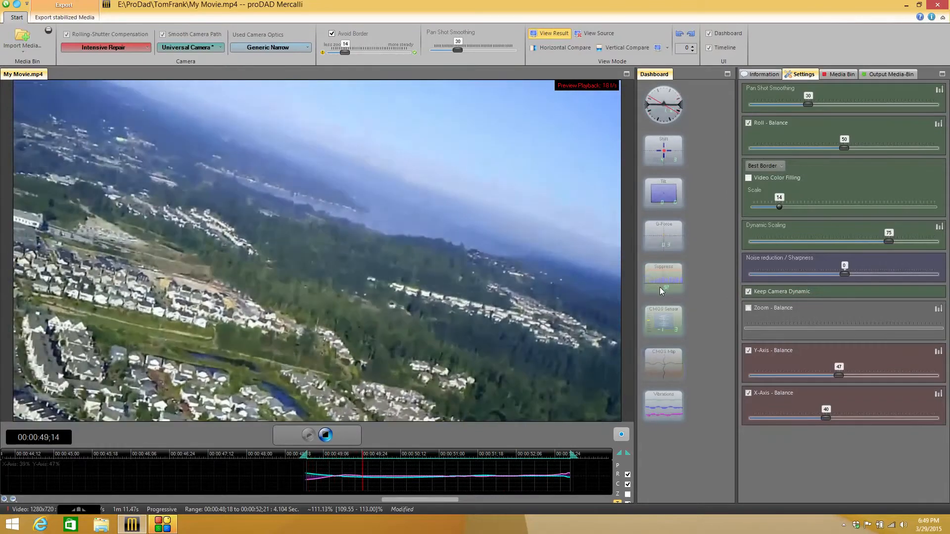
left_click(326, 438)
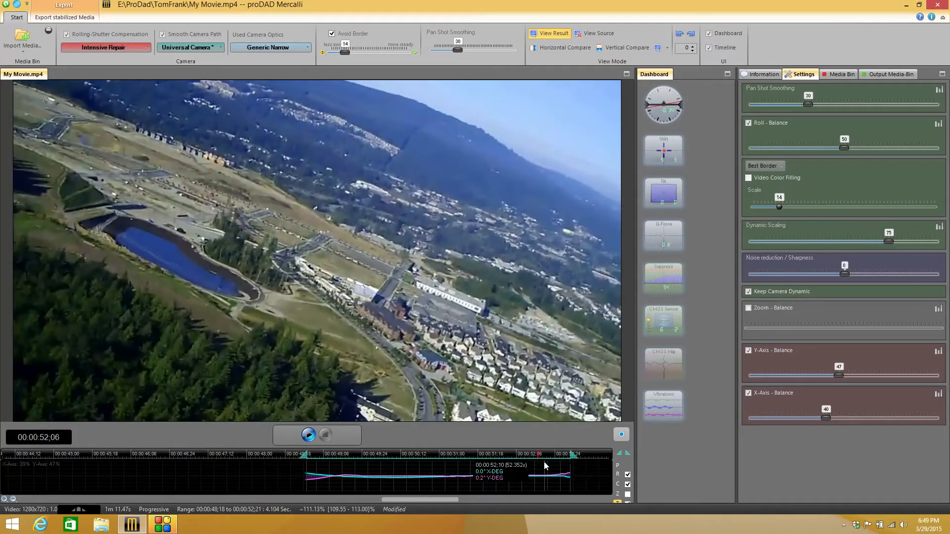
left_click_drag(539, 461, 559, 461)
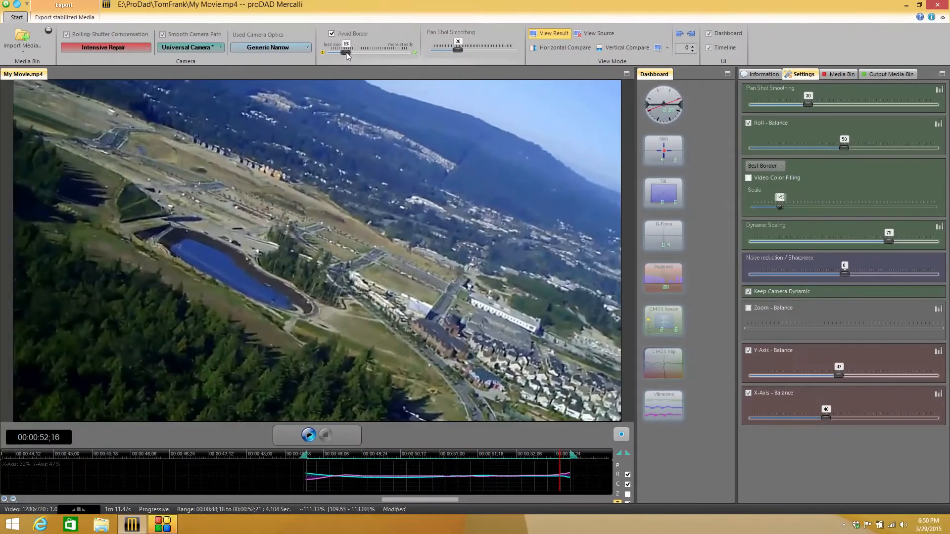
left_click_drag(346, 52, 347, 52)
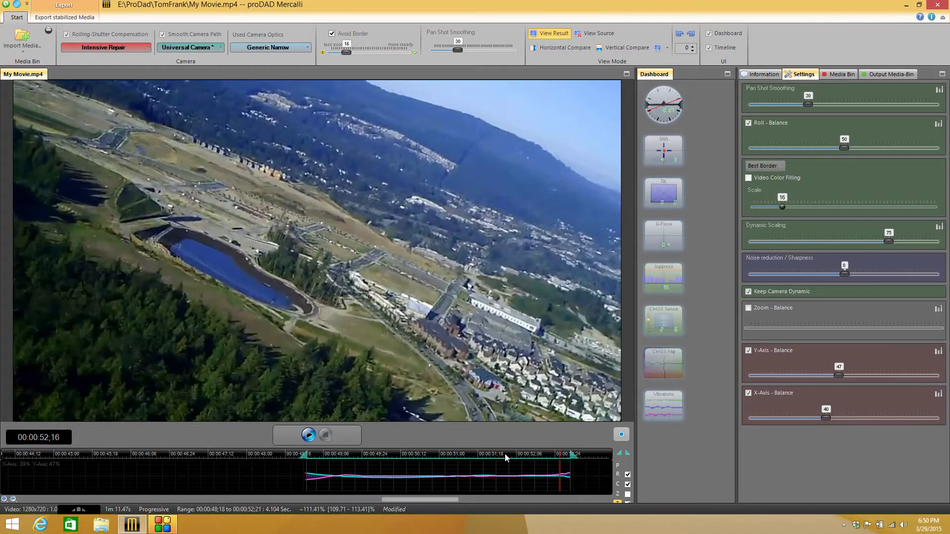
Step: Check the frame at 00:00:48;22 near the range start, and set the Avoid Border amount to 25
left_click_drag(561, 459, 310, 468)
left_click(316, 468)
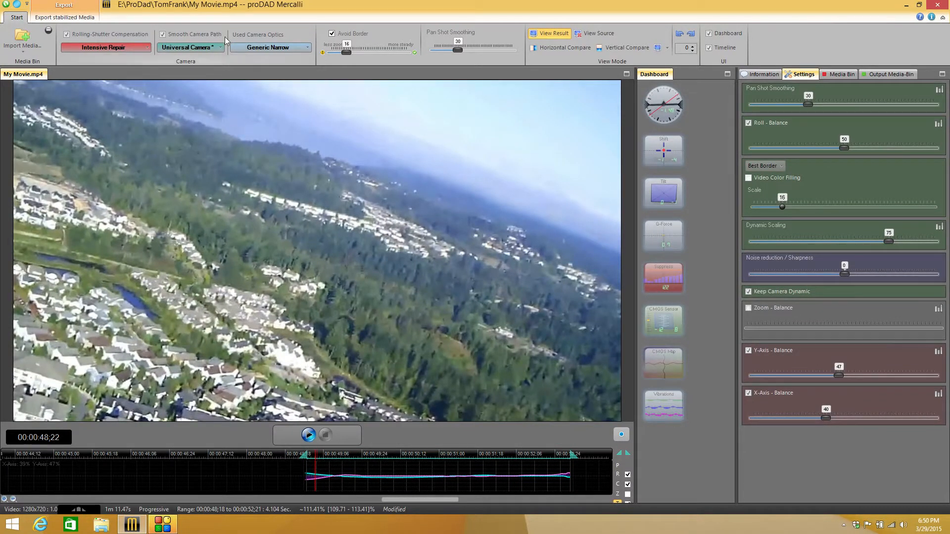
left_click_drag(347, 55, 354, 56)
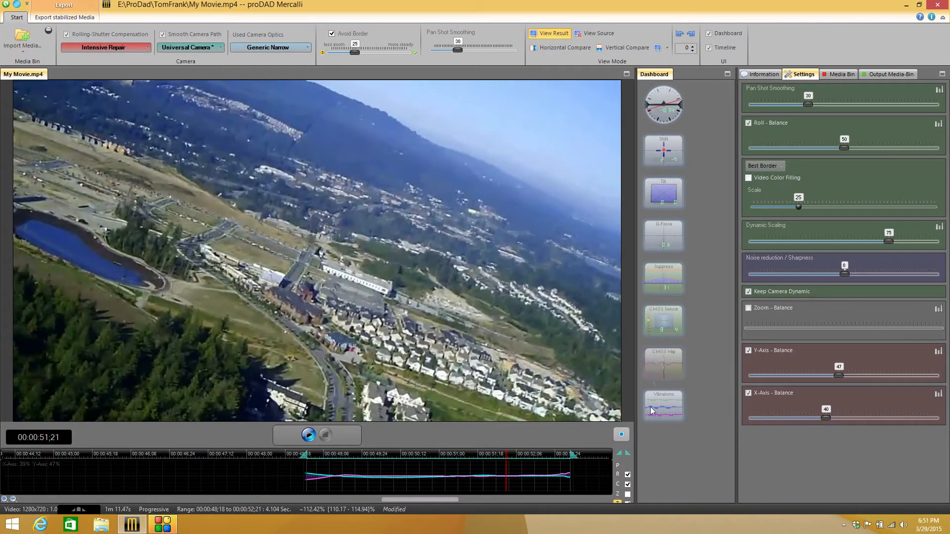
Step: Turn My Movie's CMOS Sensor correction off and back on from the dashboard, and show the CMOS Sensor graph in the timeline
left_click(664, 325)
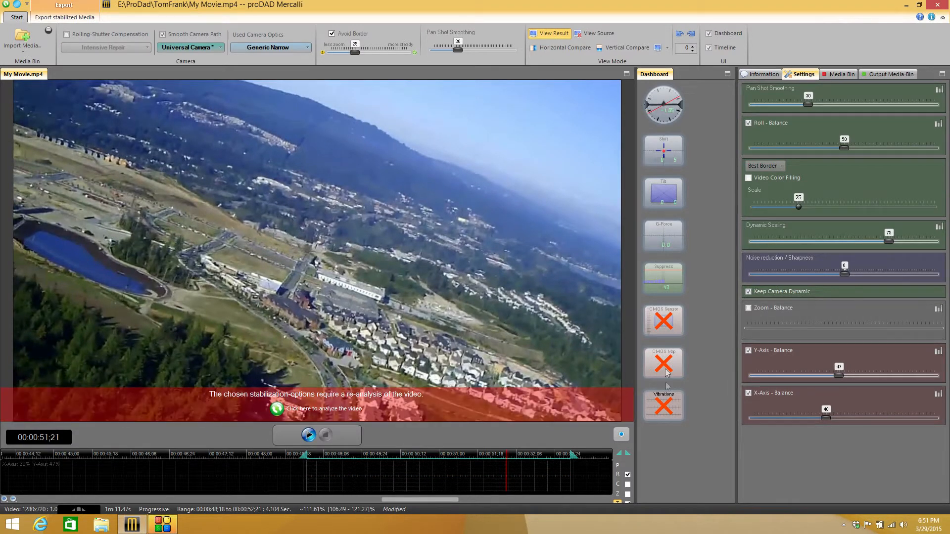
left_click(664, 329)
left_click(663, 329)
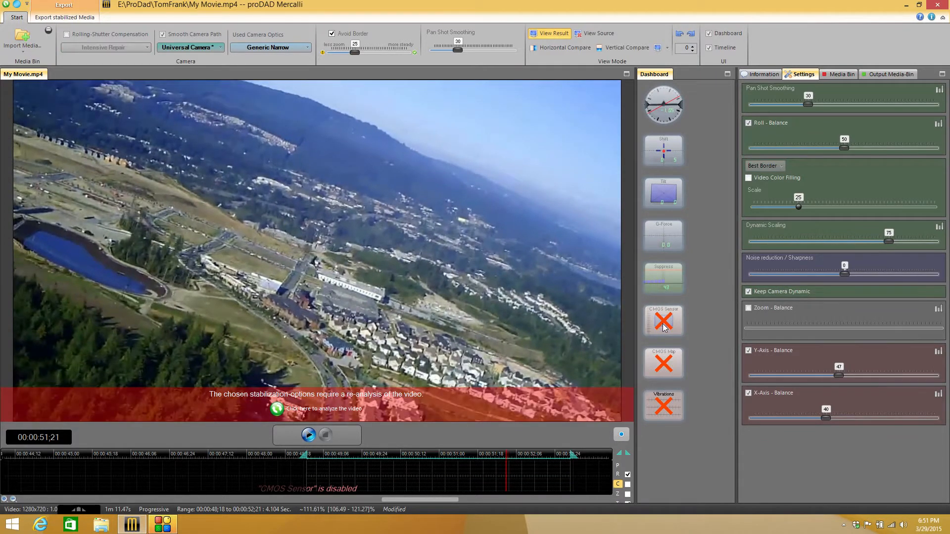
left_click(664, 329)
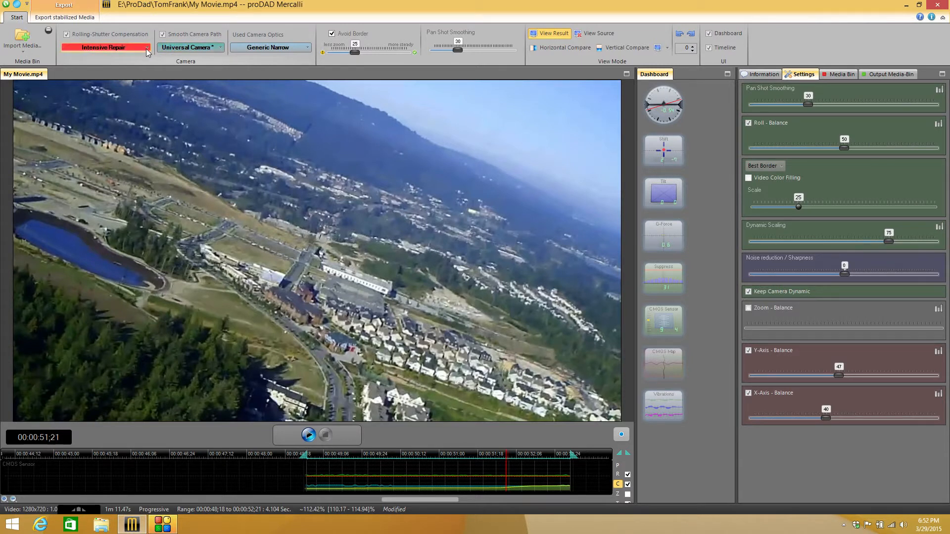
Step: Play My Movie in Horizontal Compare to compare the source with the result, and stop at 00:00:52;03
key("h")
key("space")
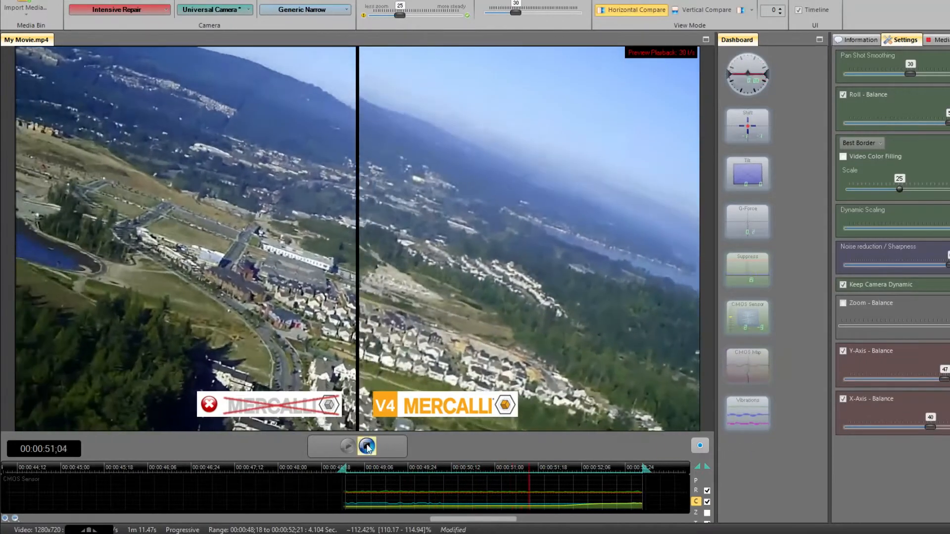
left_click(367, 447)
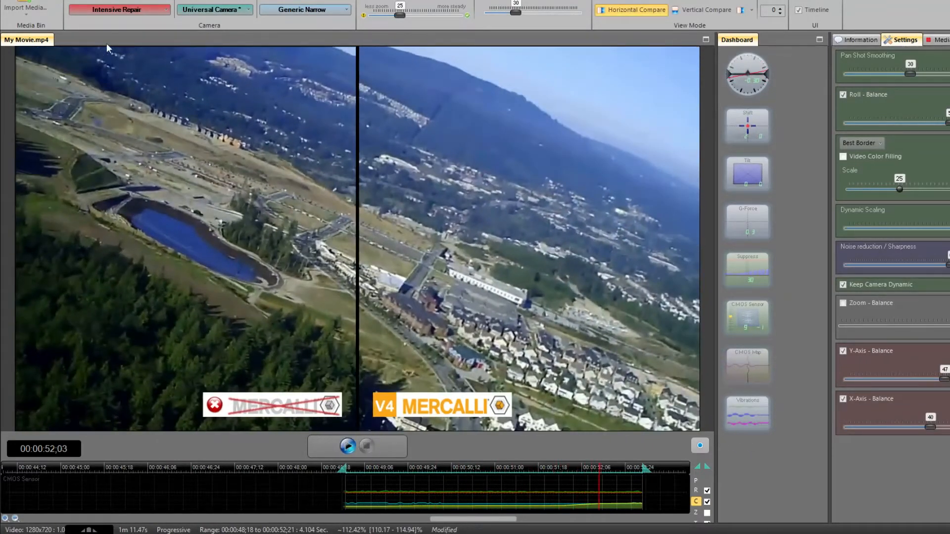
Step: Examine My Movie's Intensive Repair options and the available rolling-shutter compensation presets, and replay the horizontal comparison
left_click(167, 14)
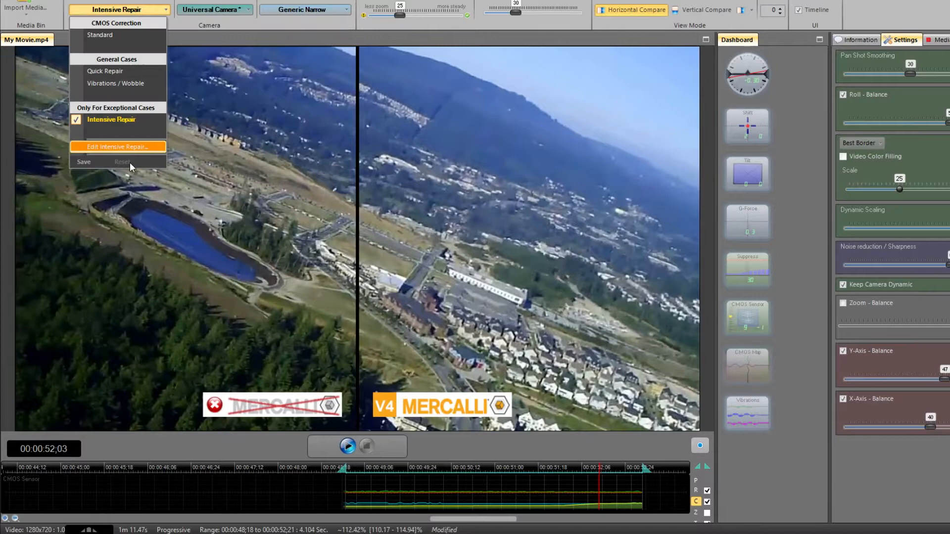
left_click(130, 147)
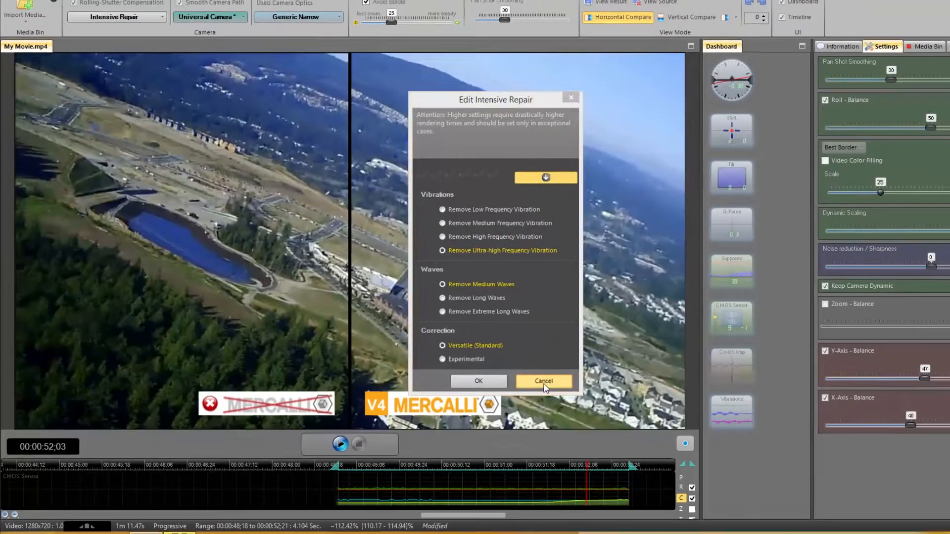
left_click(554, 383)
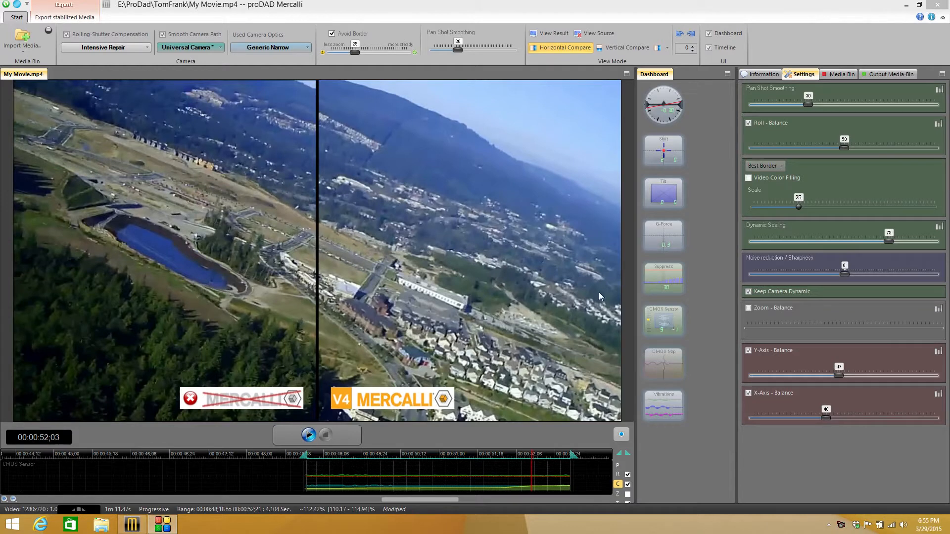
left_click(114, 50)
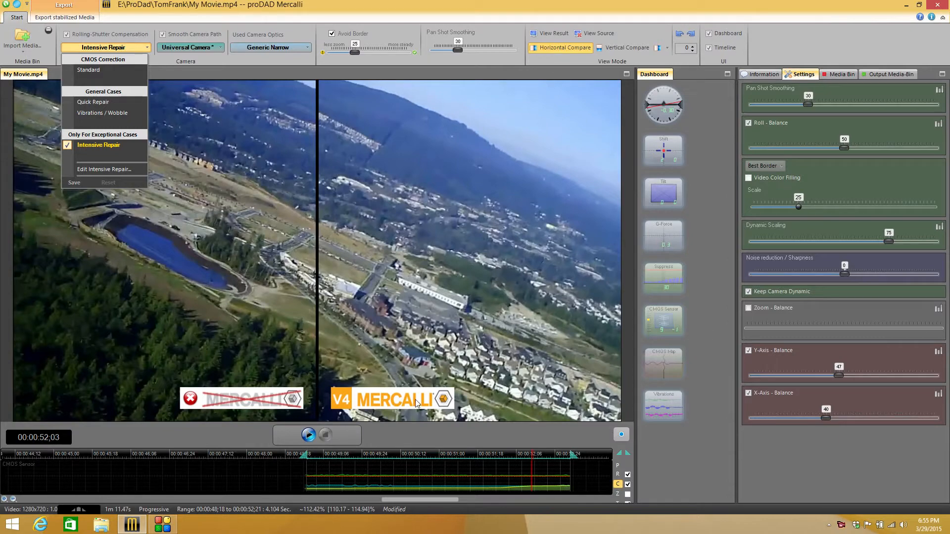
left_click(309, 436)
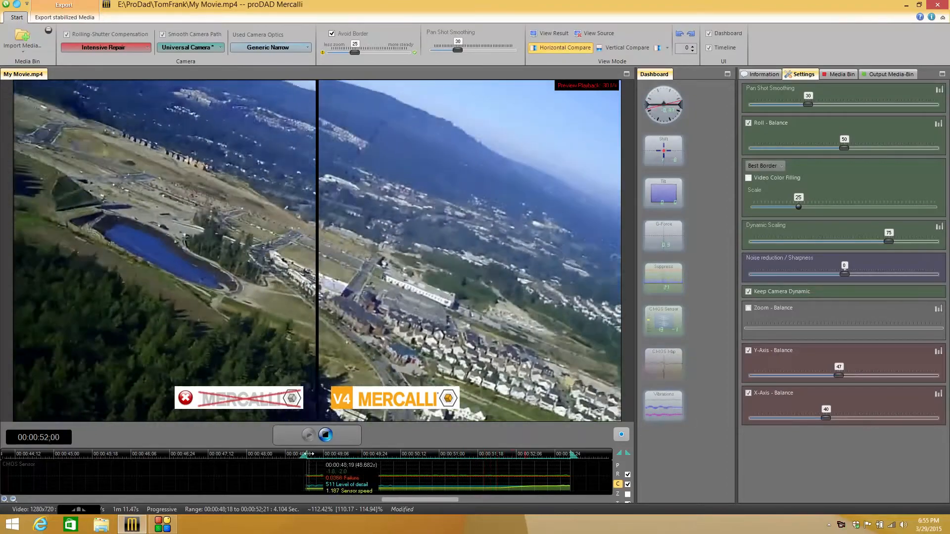
Step: Load MAH00007 (2) from the media bin and play its horizontal comparison up to 00:17:11;03
left_click(843, 75)
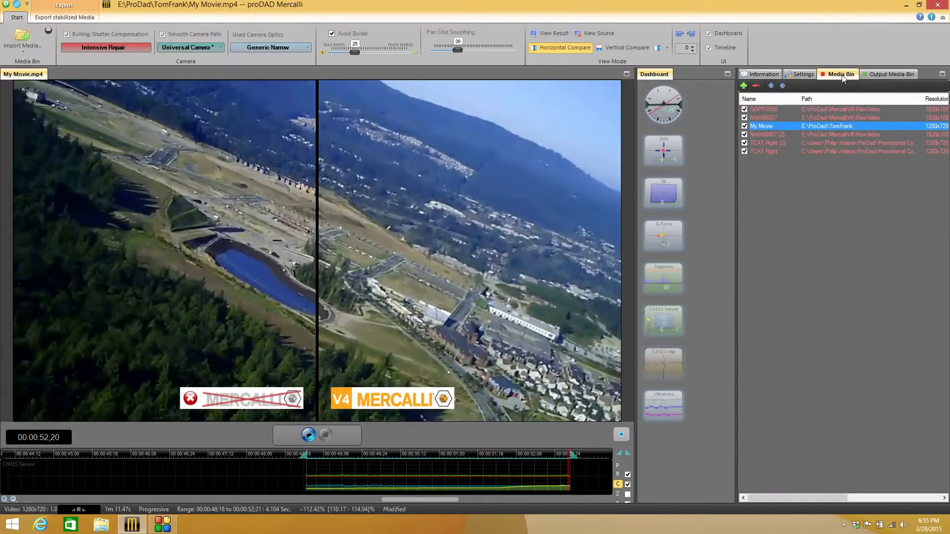
left_click(761, 134)
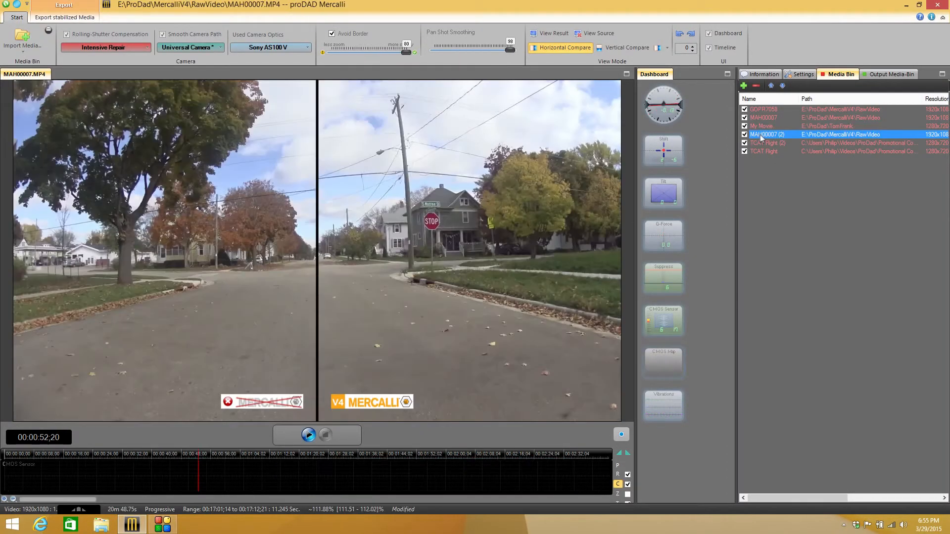
left_click(306, 438)
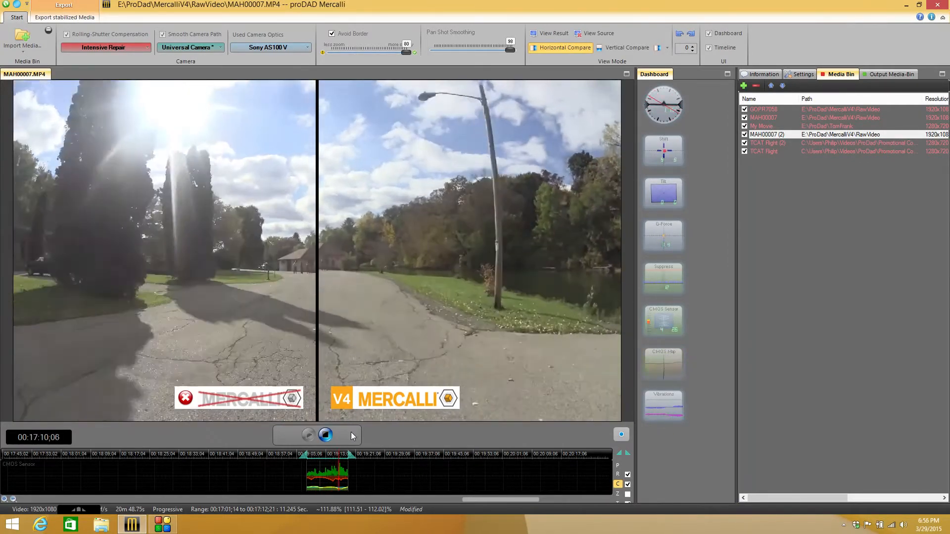
left_click(325, 435)
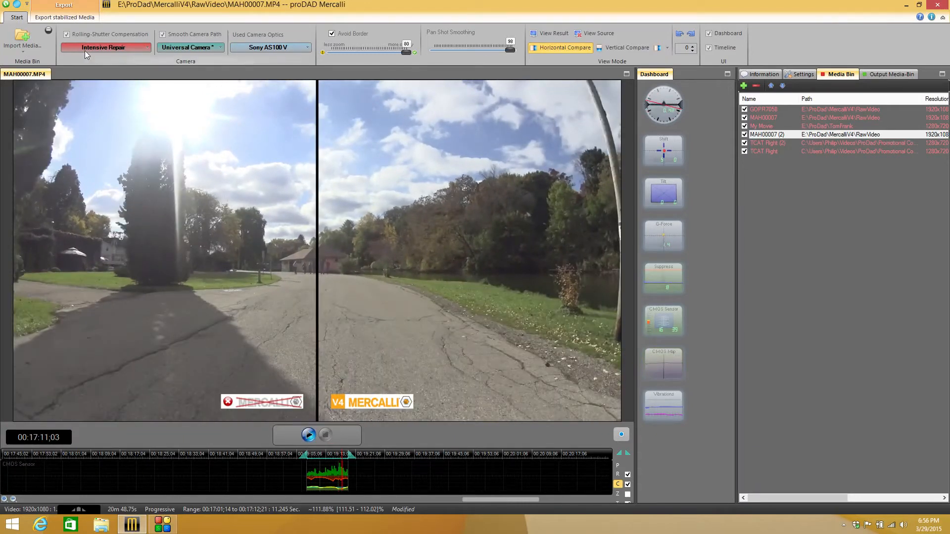
Step: Examine the vibration, wave and correction options of Intensive Repair for MAH00007 (2)
left_click(117, 50)
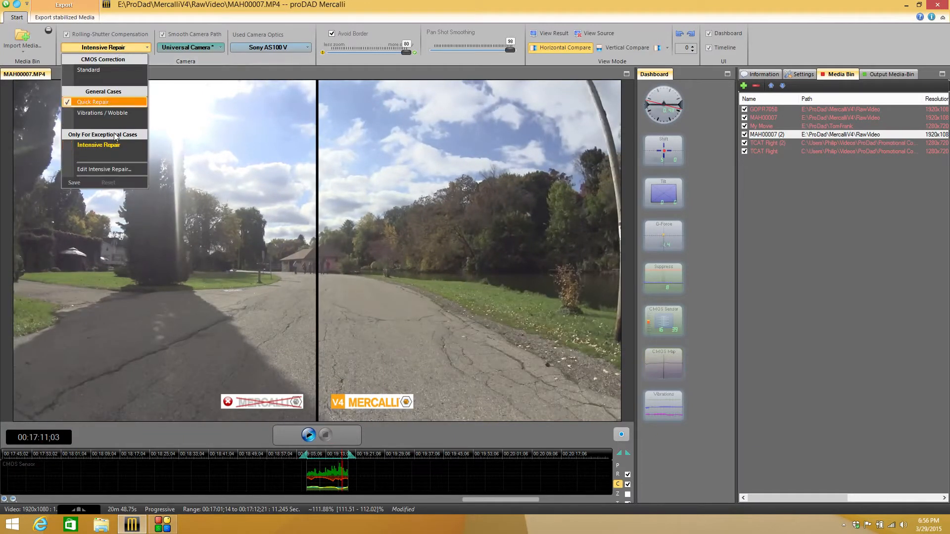
left_click(119, 168)
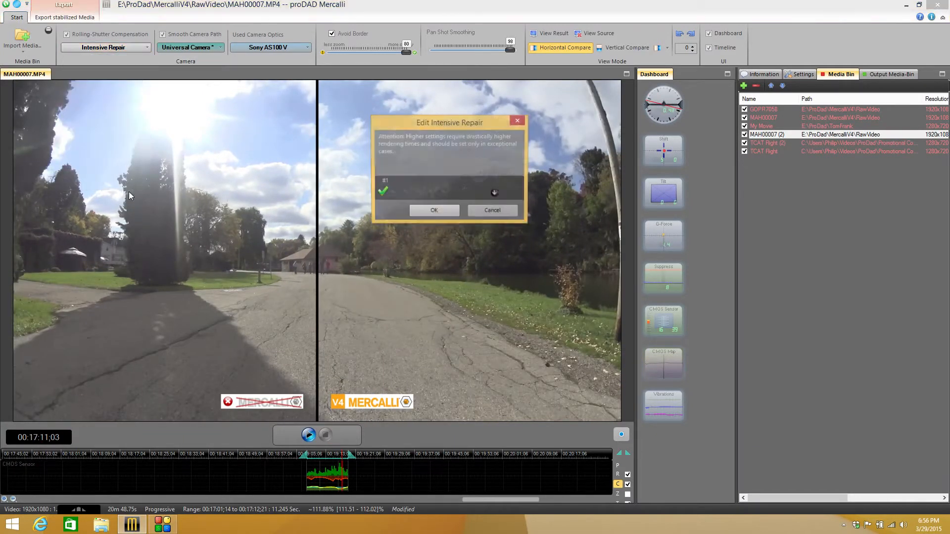
left_click(492, 192)
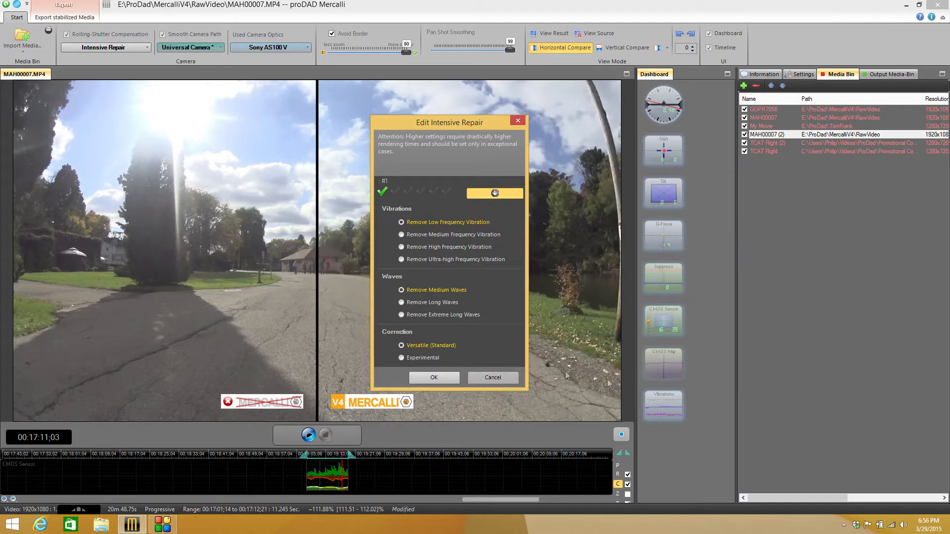
left_click(495, 378)
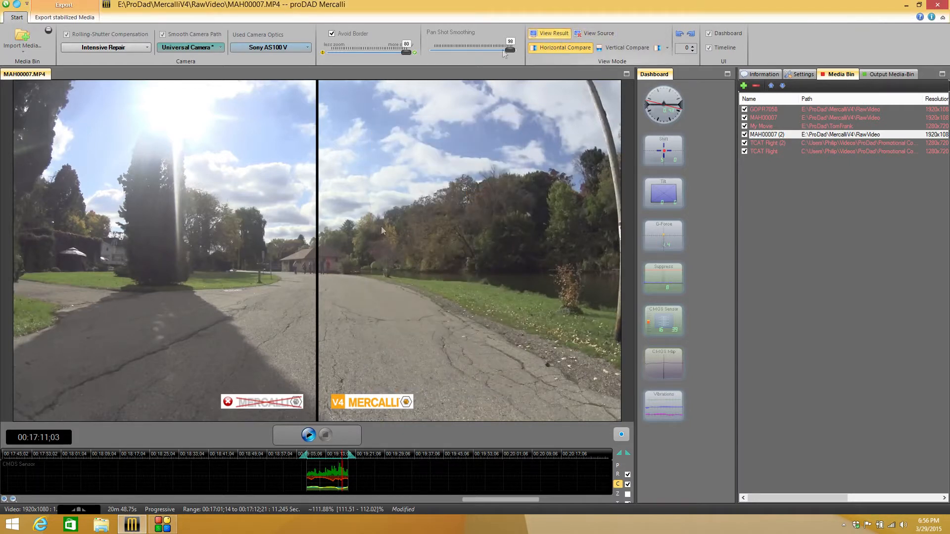
Step: Play only the stabilized result of MAH00007 (2), and examine its enlarged CMOS Sensor graph and stabilization settings
left_click(559, 47)
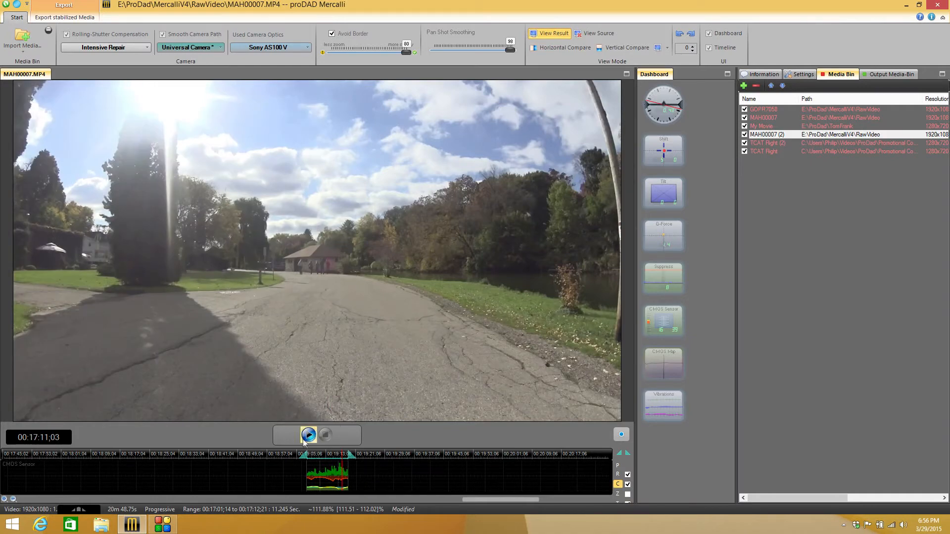
left_click(305, 437)
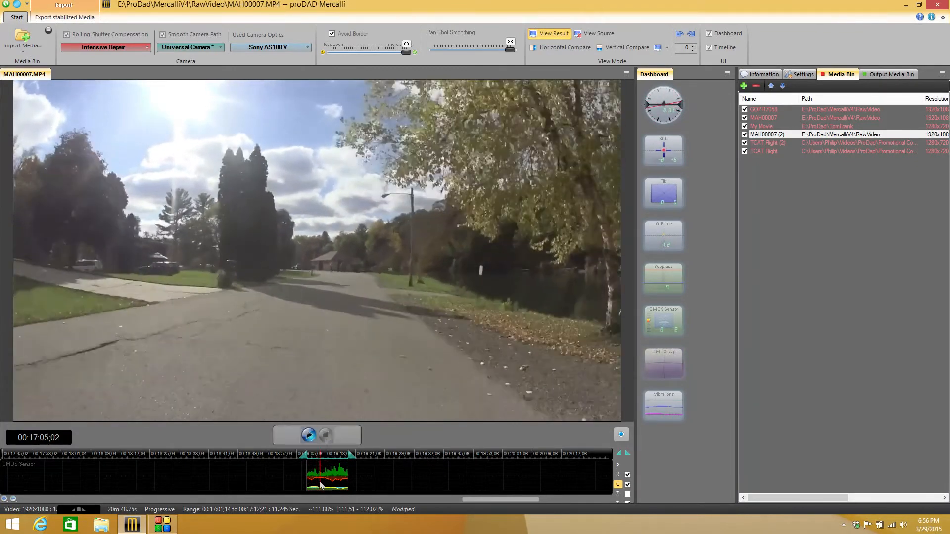
left_click(325, 435)
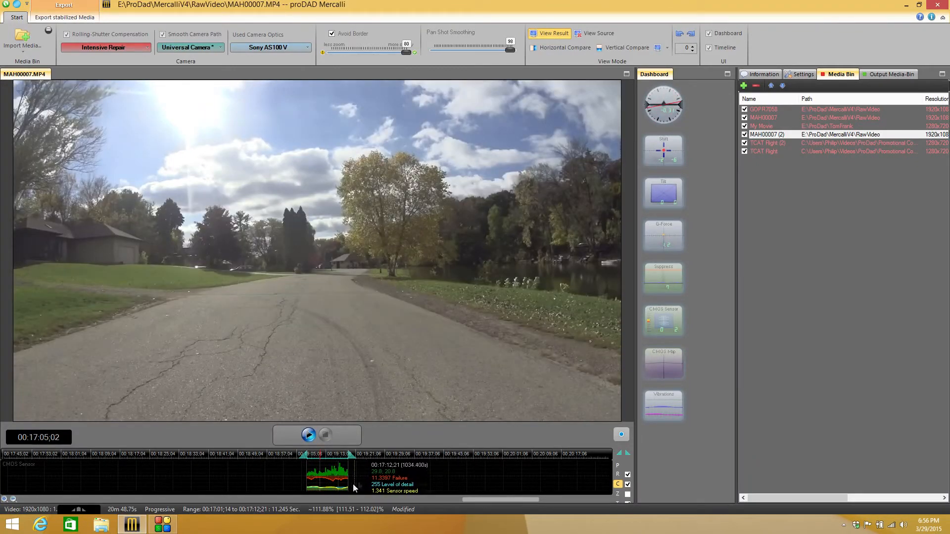
left_click(6, 498)
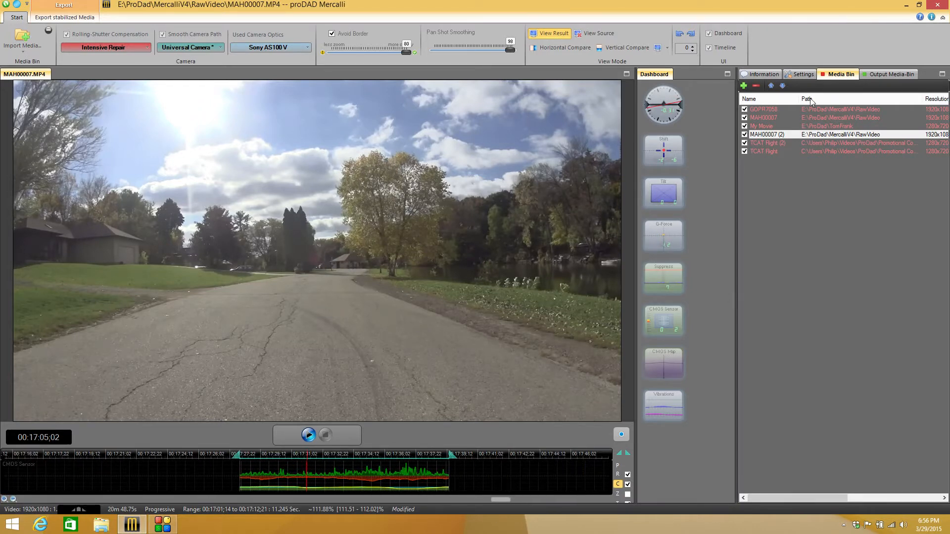
left_click(801, 74)
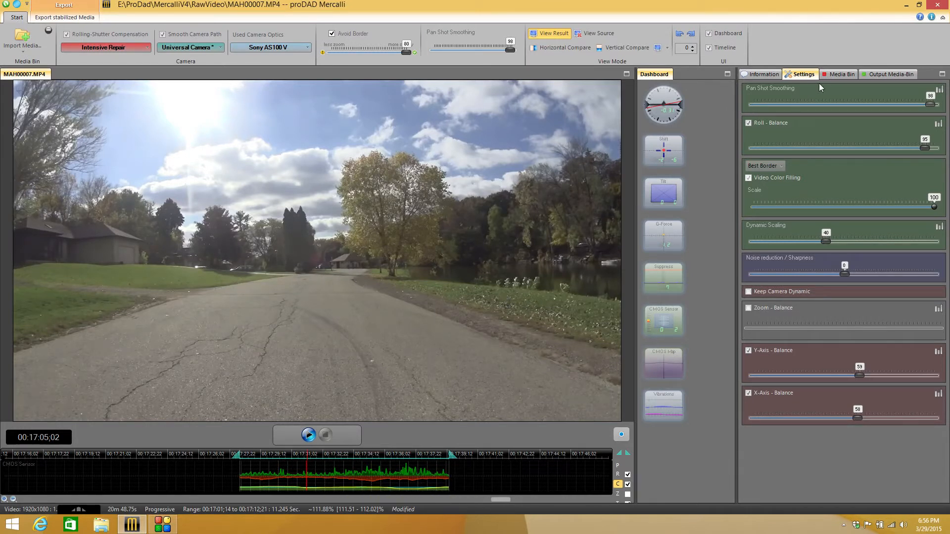
Step: Load TCAT Flight from the media bin and play it in Horizontal Compare, stopping at 00:07:19;01
left_click(840, 74)
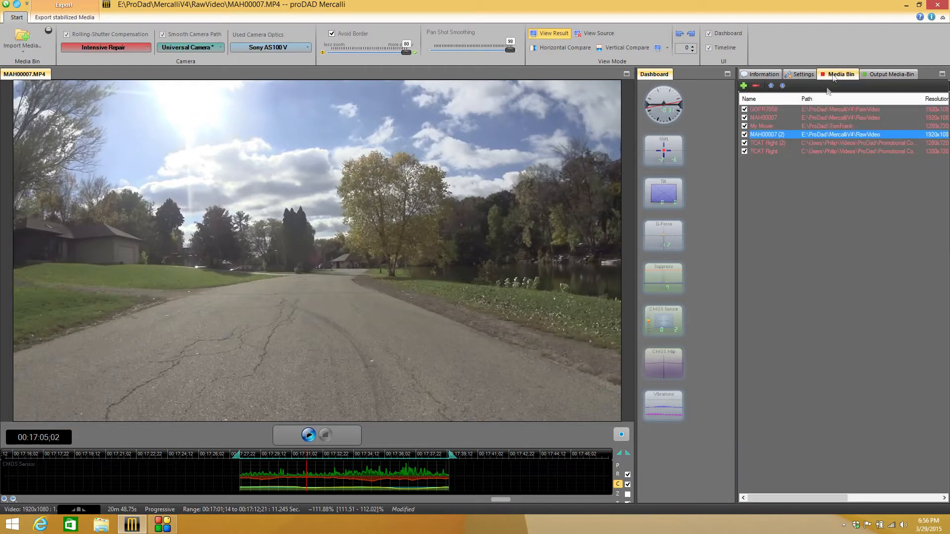
double_click(761, 151)
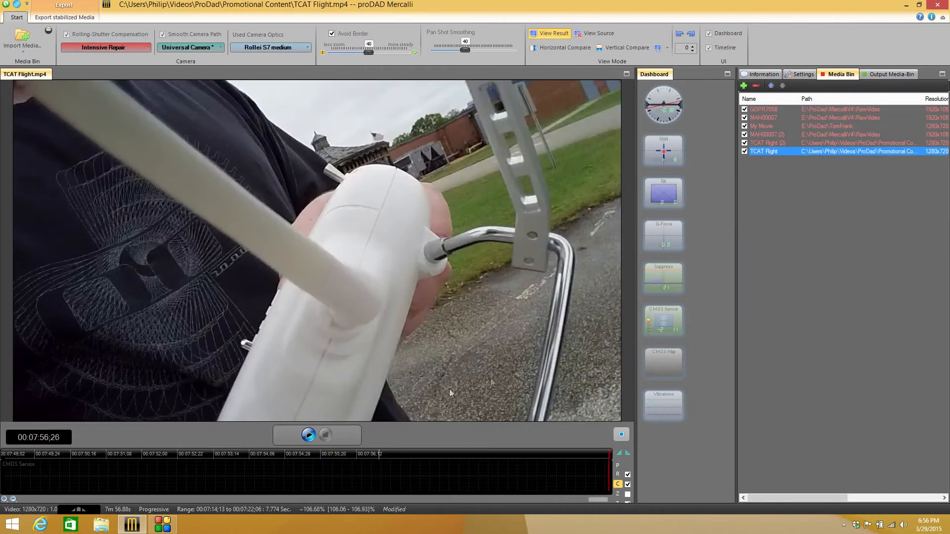
left_click(308, 435)
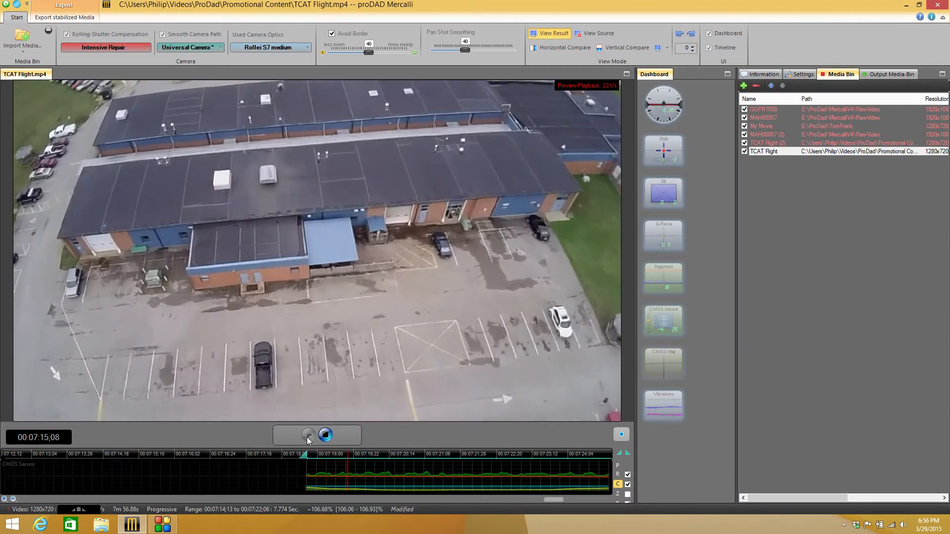
left_click(542, 48)
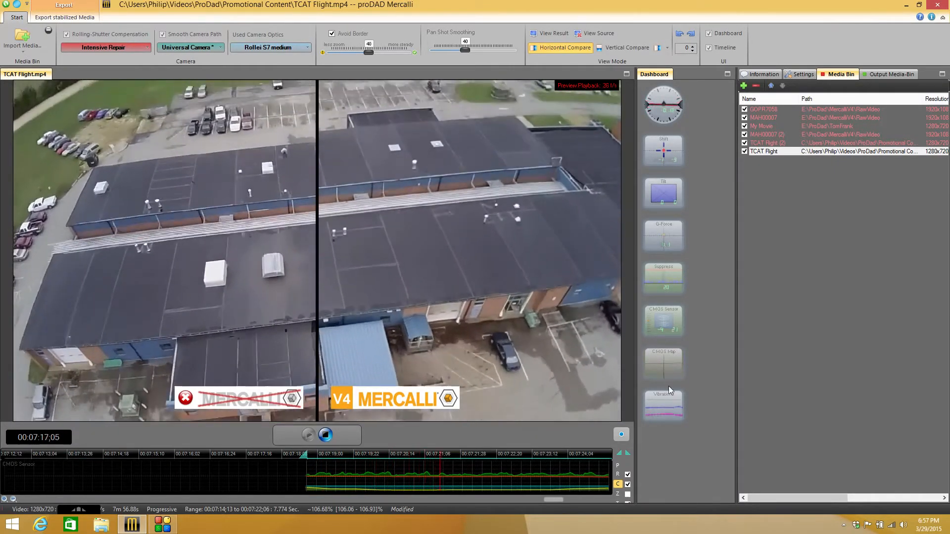
left_click(325, 436)
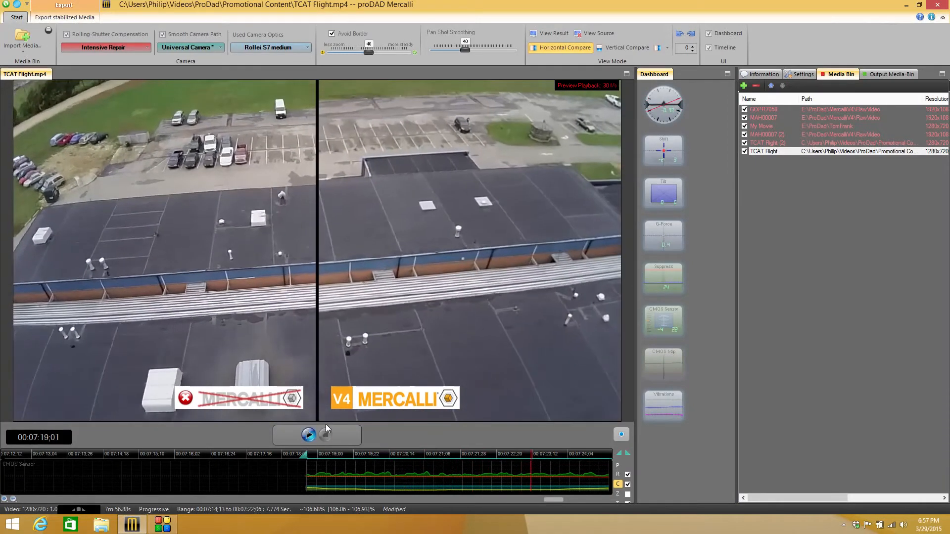
Step: Examine TCAT Flight's Intensive Repair options, and check them again while the horizontal comparison plays
left_click(117, 46)
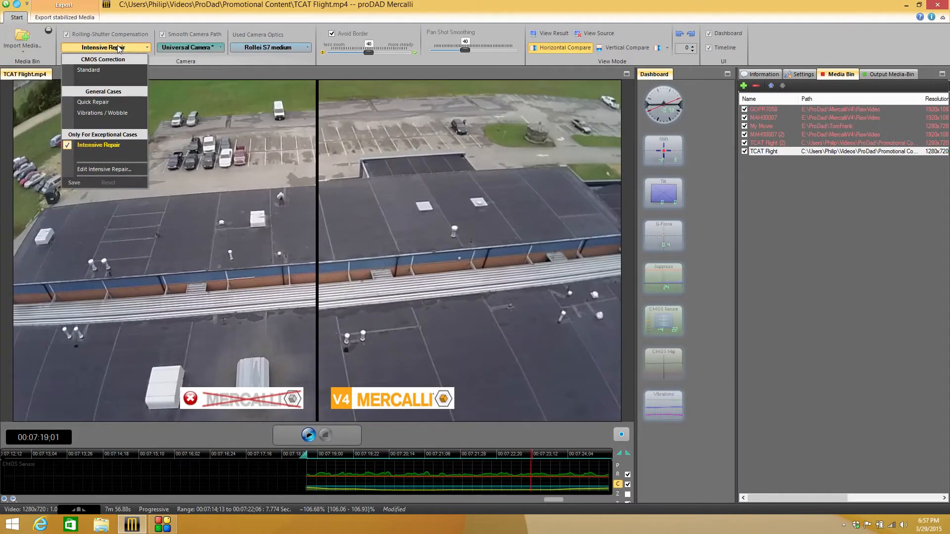
left_click(116, 168)
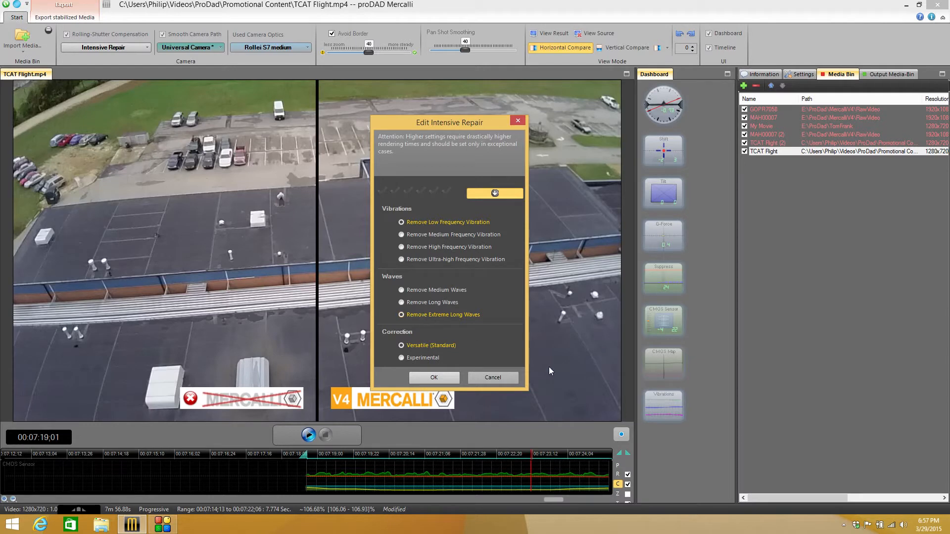
left_click(509, 377)
left_click(301, 437)
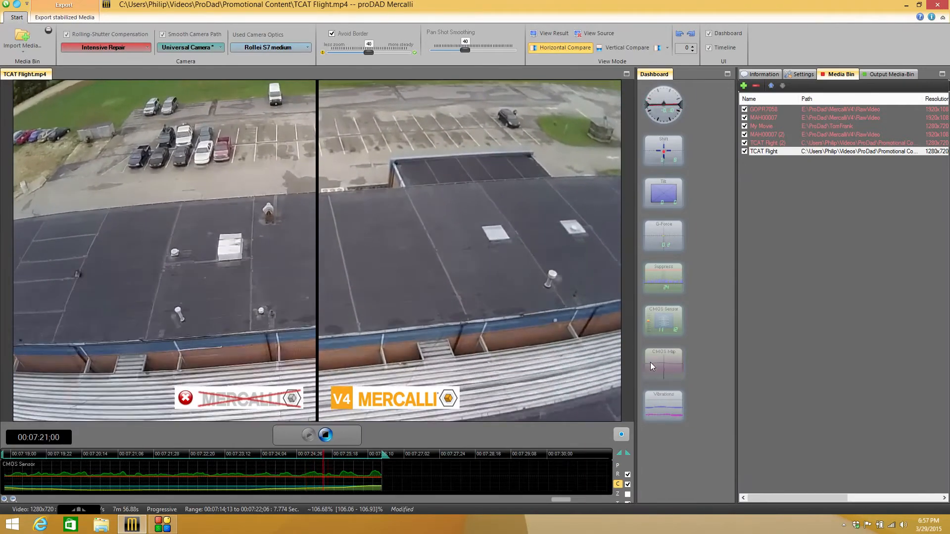
left_click(106, 47)
left_click(109, 170)
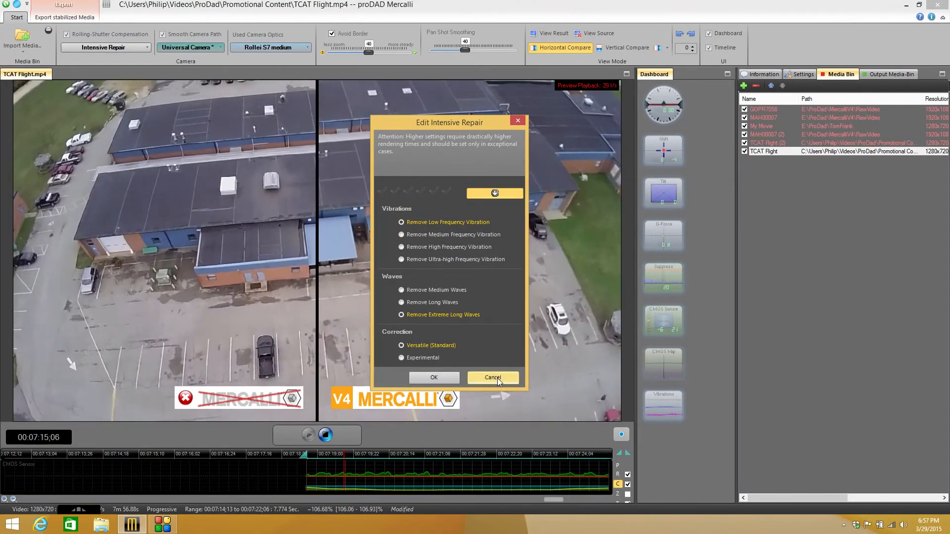
left_click(496, 377)
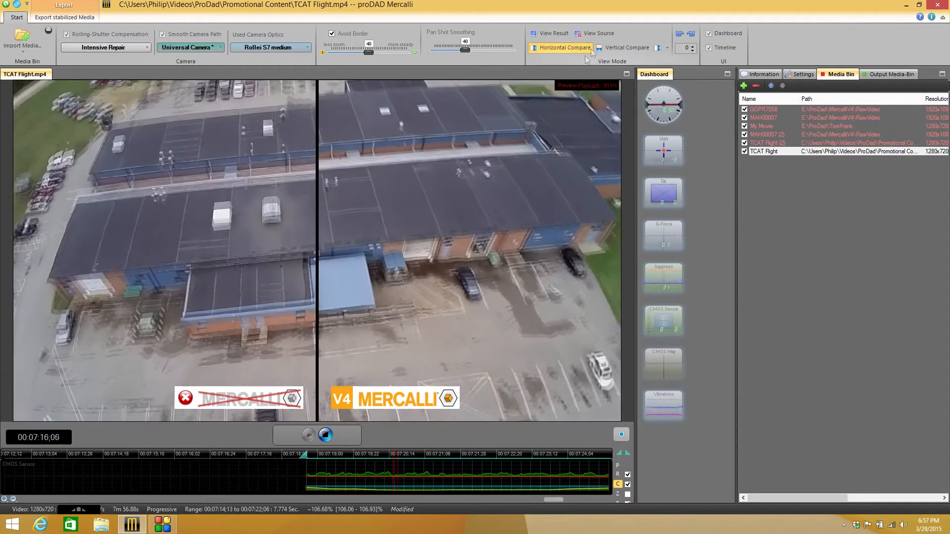
Step: Show only TCAT Flight's stabilized result, and display the clip's stabilization settings
left_click(552, 34)
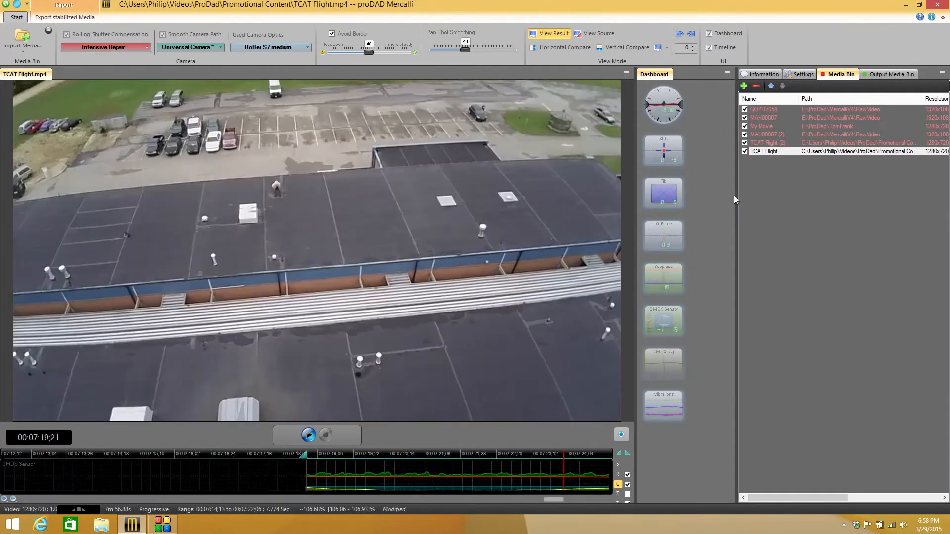
left_click(798, 75)
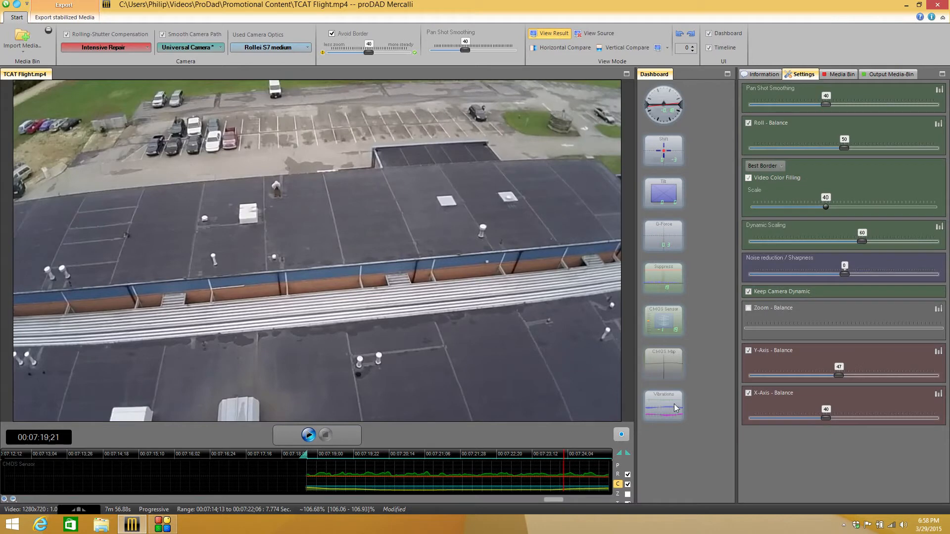
Step: Switch TCAT Flight's rolling-shutter compensation off and back on using the dashboard's CMOS Sensor gauge
left_click(666, 326)
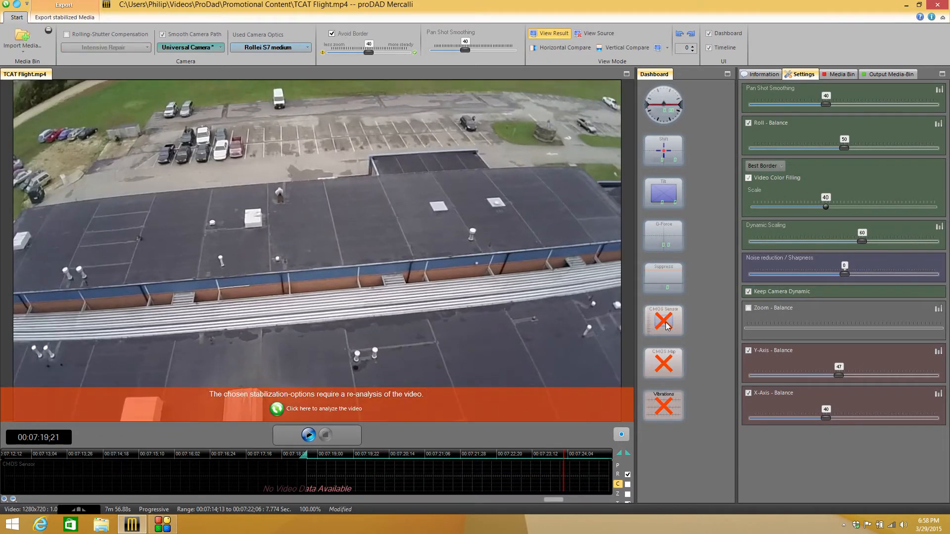
left_click(659, 331)
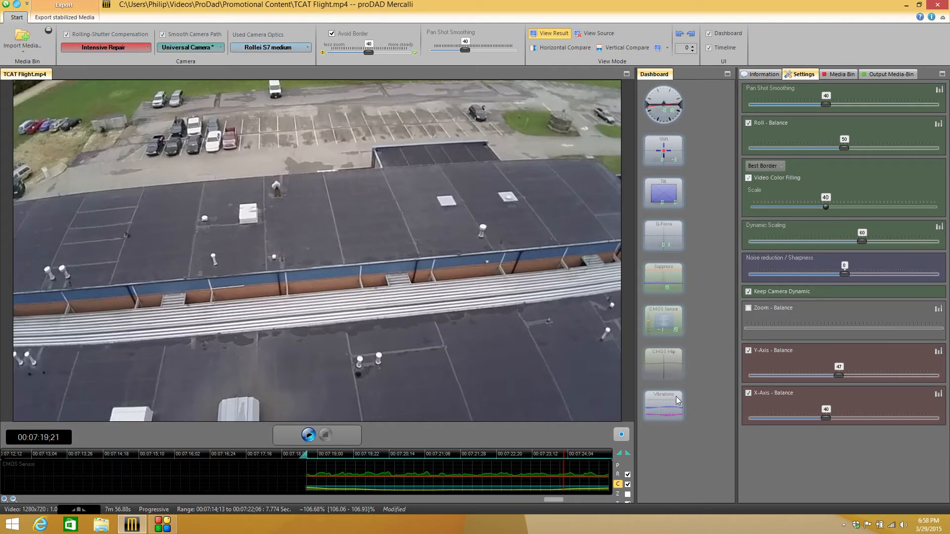
Step: Review the Vibrations, Waves and Correction options in TCAT Flight's Intensive Repair settings twice, cancelling each time
left_click(104, 47)
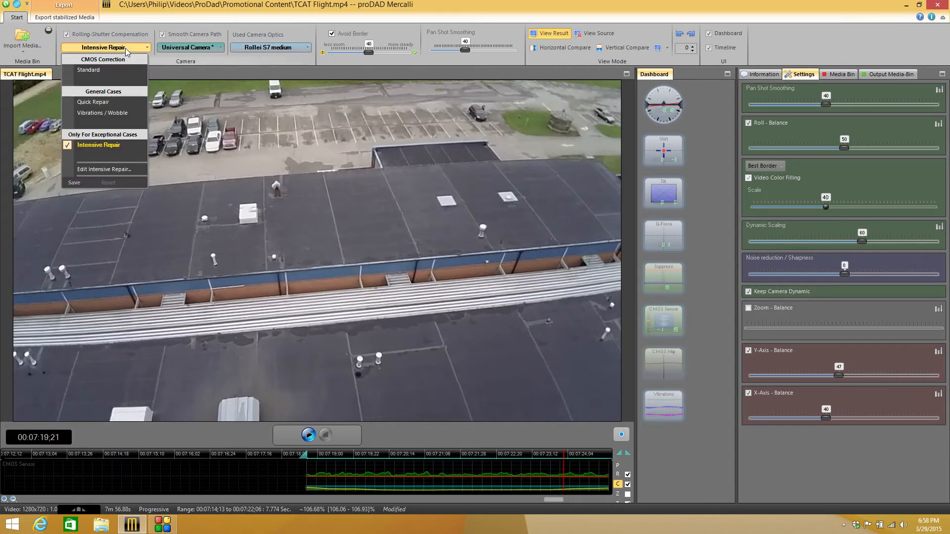
left_click(126, 168)
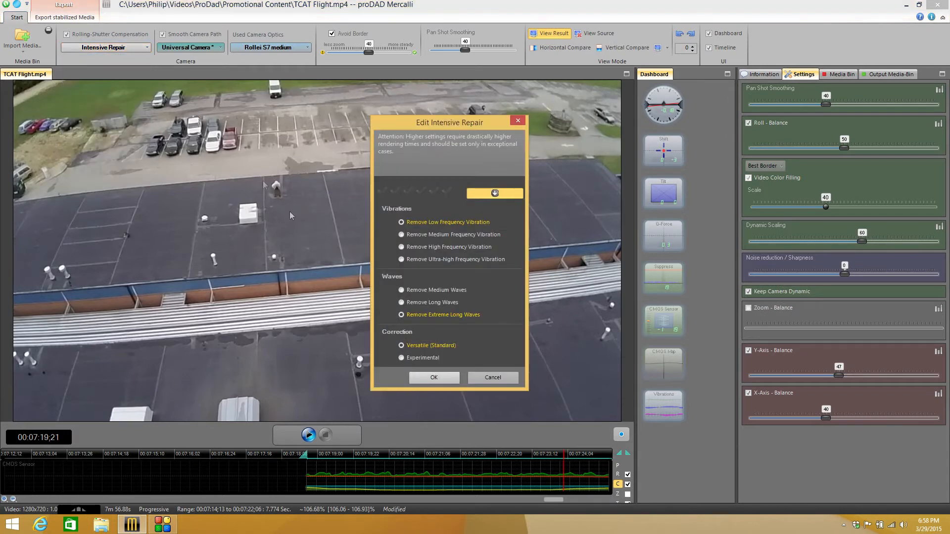
left_click(489, 379)
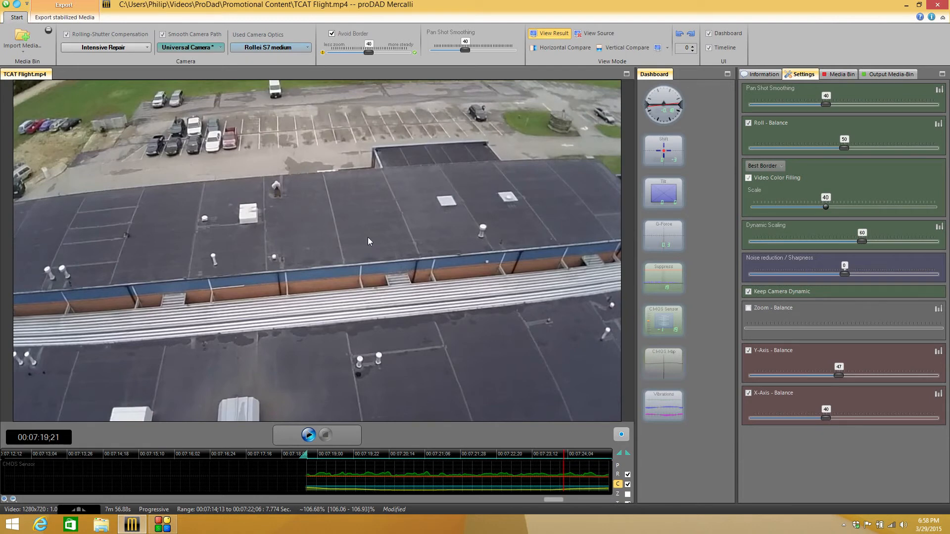
left_click(138, 48)
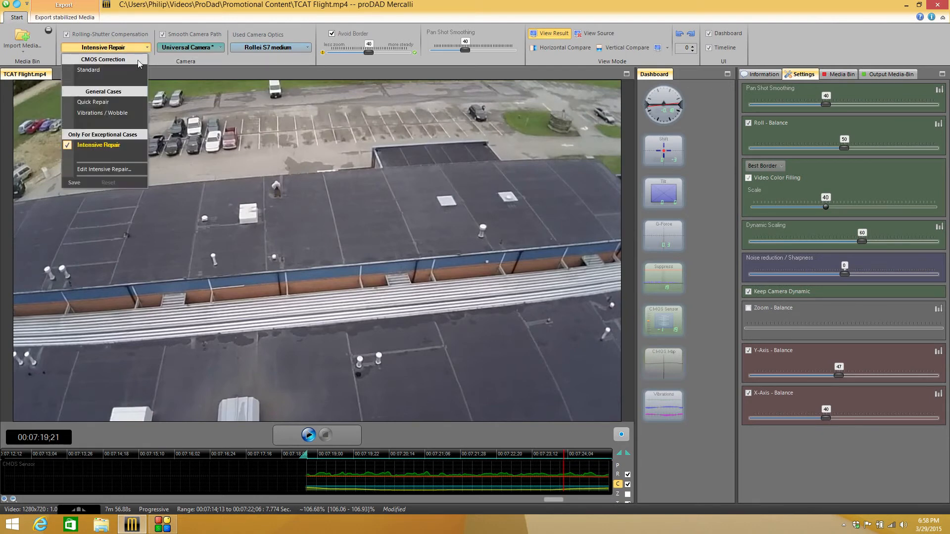
left_click(122, 167)
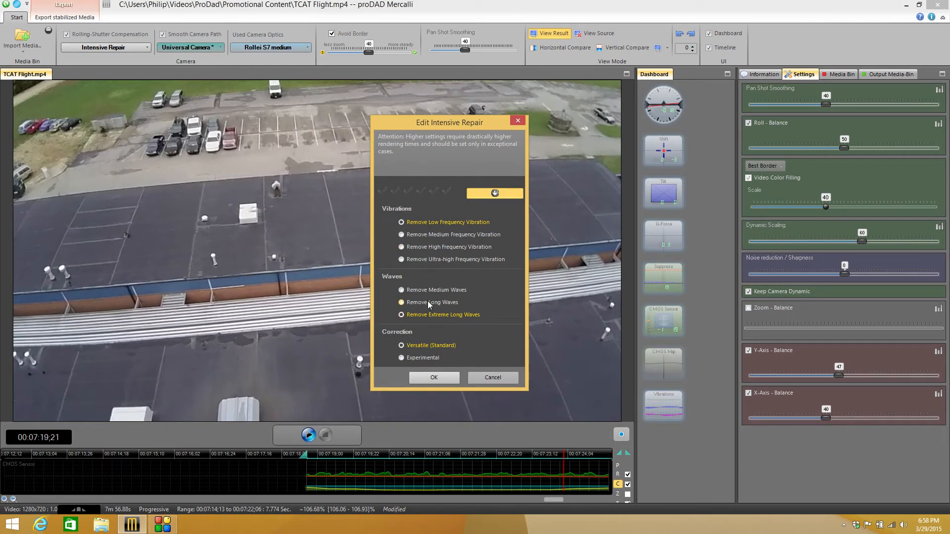
left_click(489, 376)
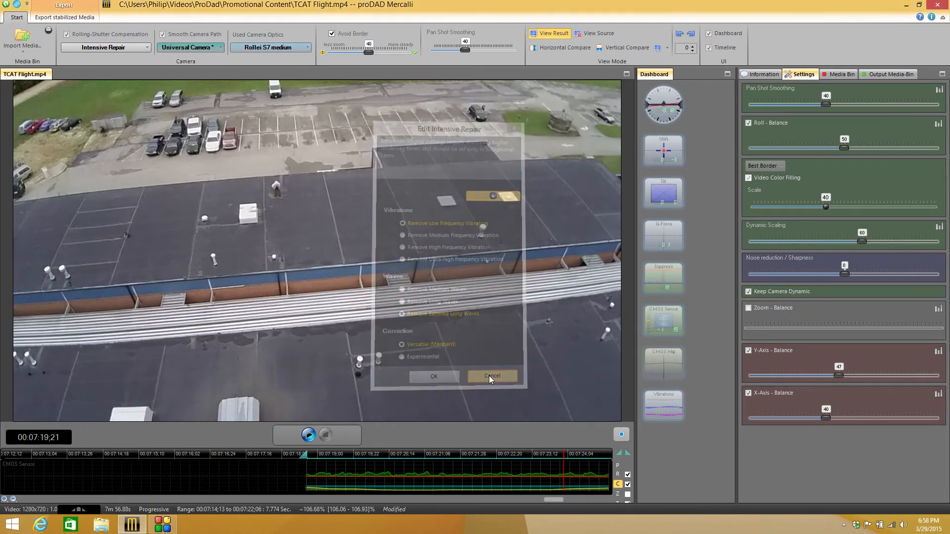